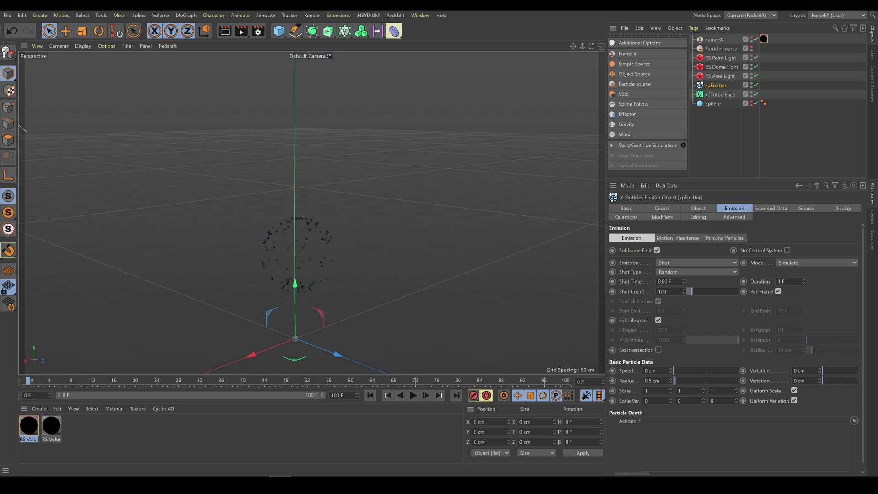
- Preview the particle burst, then set the xpEmitter Shot Count to 1111
{"action": "left_click", "coordinate": [413, 396]}
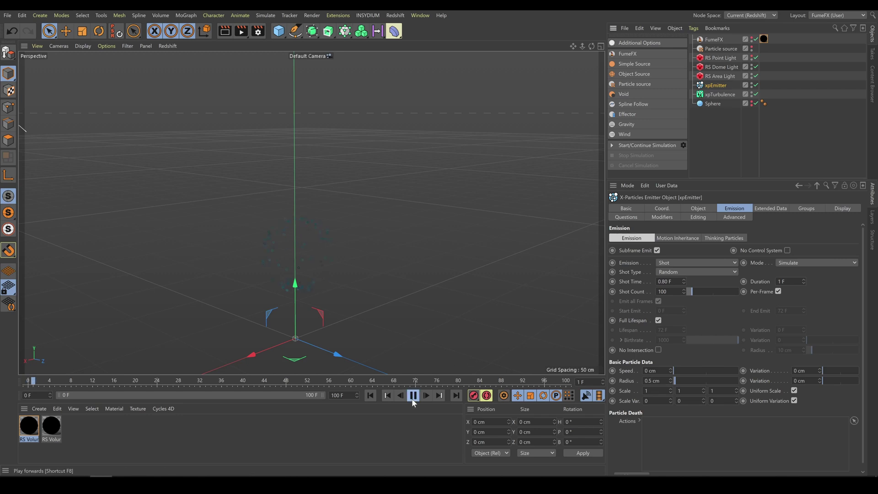
{"action": "left_click", "coordinate": [412, 400]}
{"action": "left_click", "coordinate": [659, 291]}
{"action": "type", "text": "1111"}
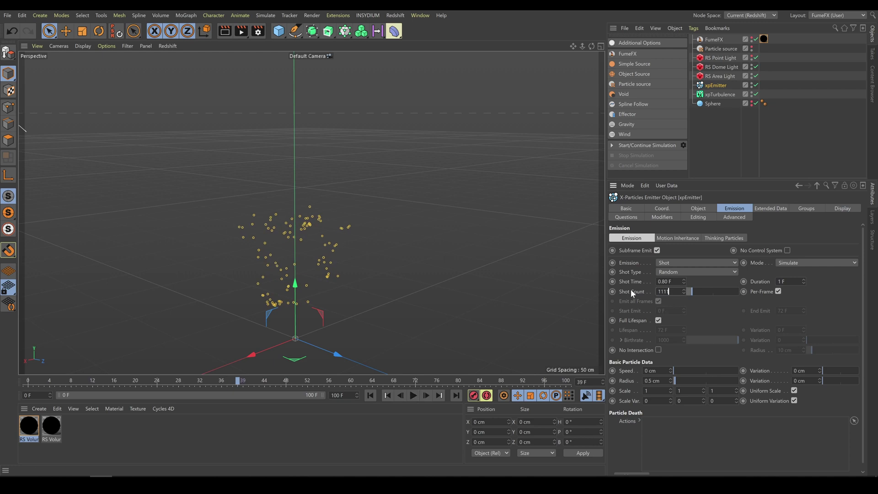
{"action": "key", "text": "Return"}
- Replay the denser 1111-particle burst from frame 0 and show the emitter's Display settings
{"action": "left_click", "coordinate": [370, 395]}
{"action": "left_click", "coordinate": [413, 395]}
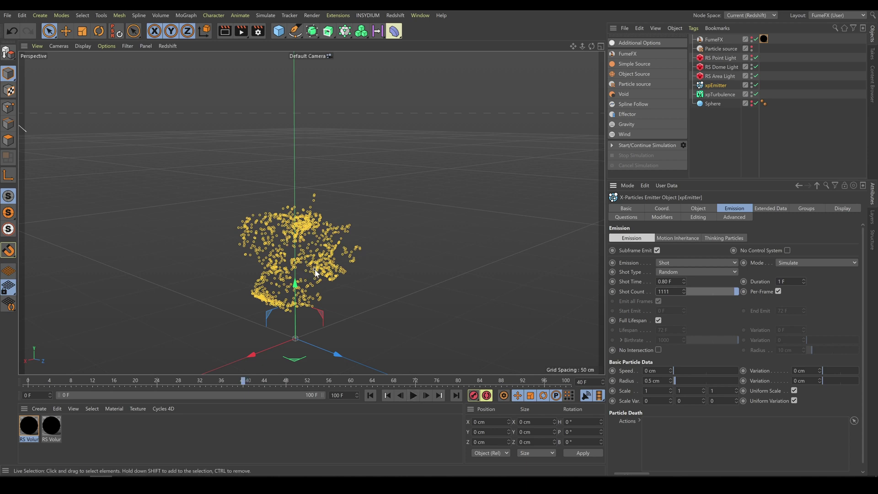
{"action": "left_click", "coordinate": [844, 208]}
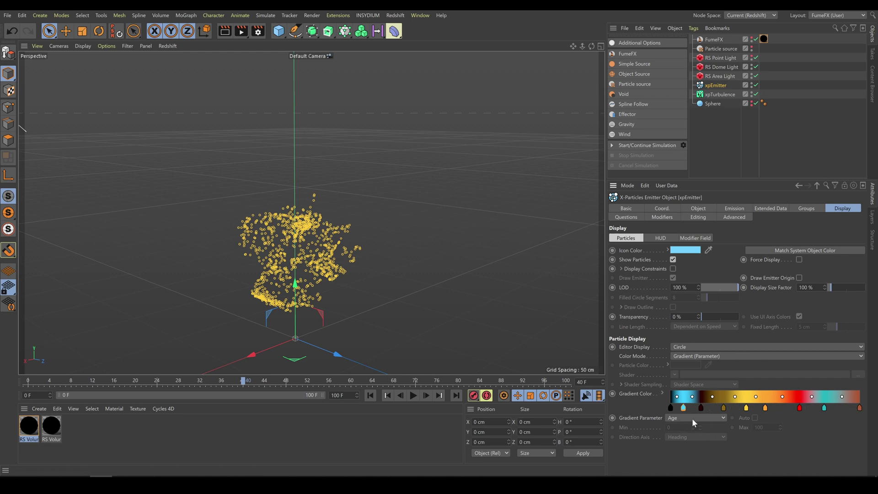
- Replay the age-coloured particle burst from the start, stop it, and rewind to frame 0
{"action": "left_click", "coordinate": [371, 395]}
{"action": "left_click", "coordinate": [412, 396]}
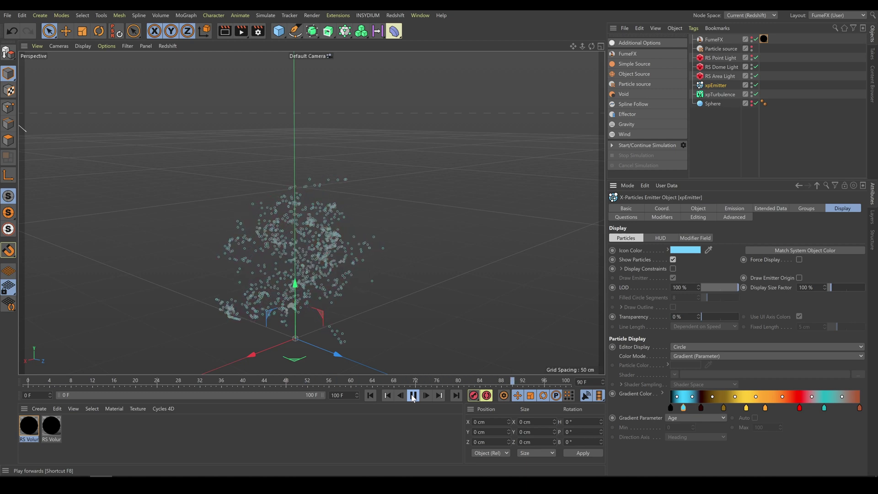
{"action": "left_click", "coordinate": [413, 396]}
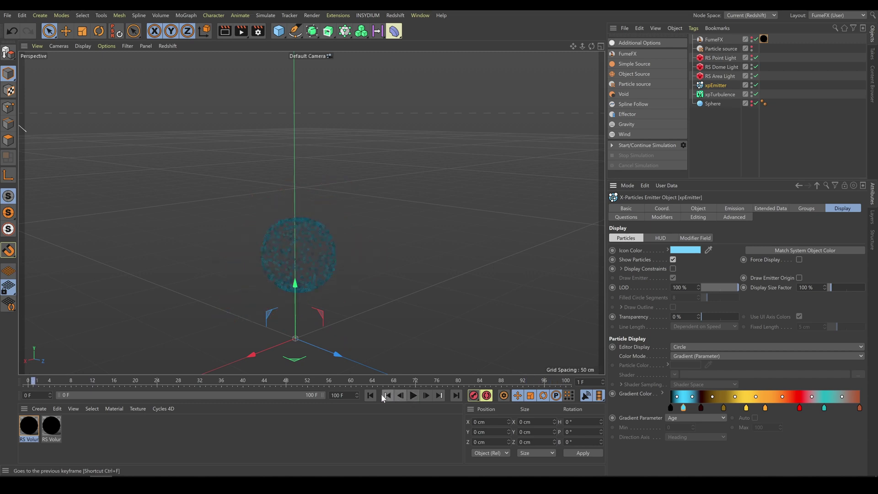
{"action": "left_click", "coordinate": [371, 396]}
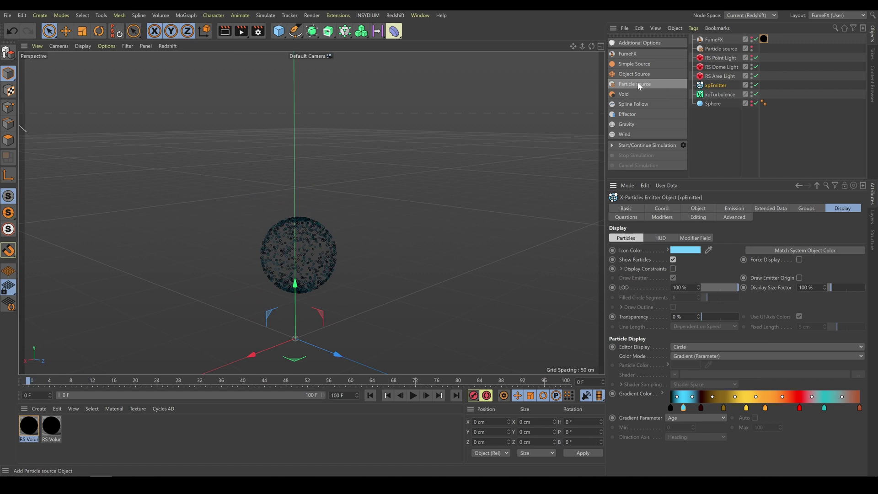
- Show the Particle source's radii in the viewport, trying 0.5 and 2 cm before settling on 1.5 cm
{"action": "left_click", "coordinate": [722, 48]}
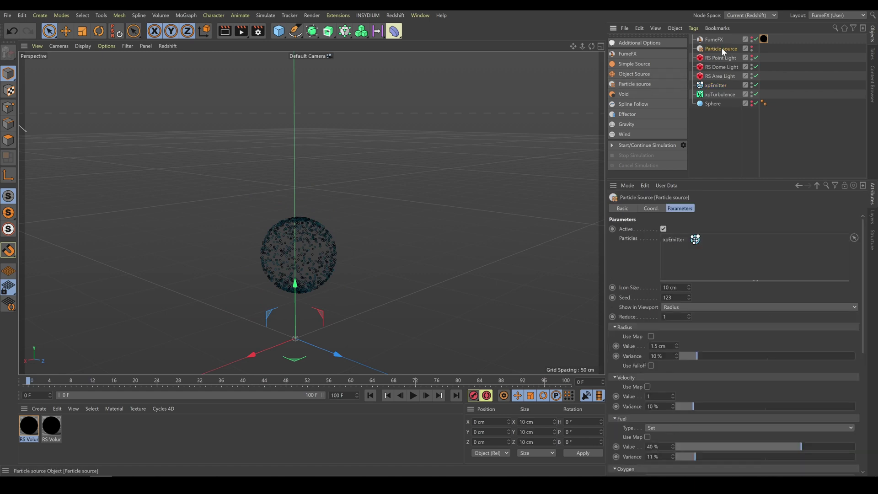
{"action": "left_click", "coordinate": [752, 46]}
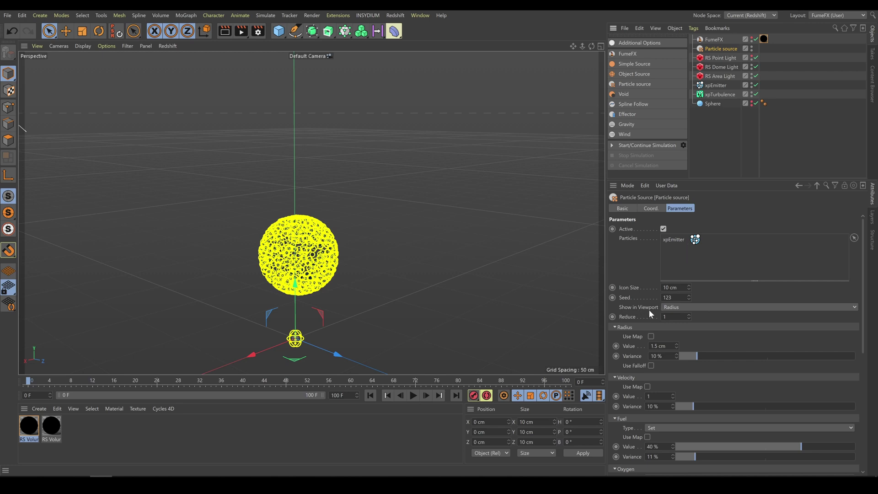
{"action": "left_click", "coordinate": [651, 345]}
{"action": "key", "text": "Return"}
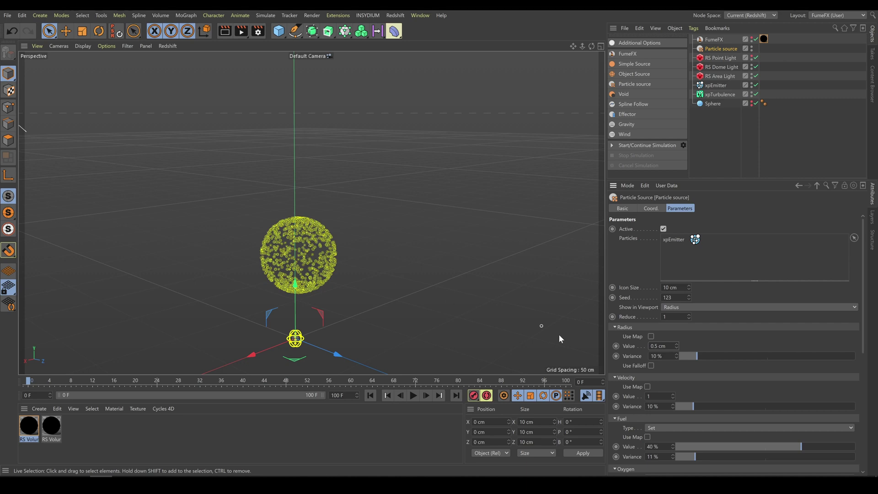
{"action": "type", "text": "2"}
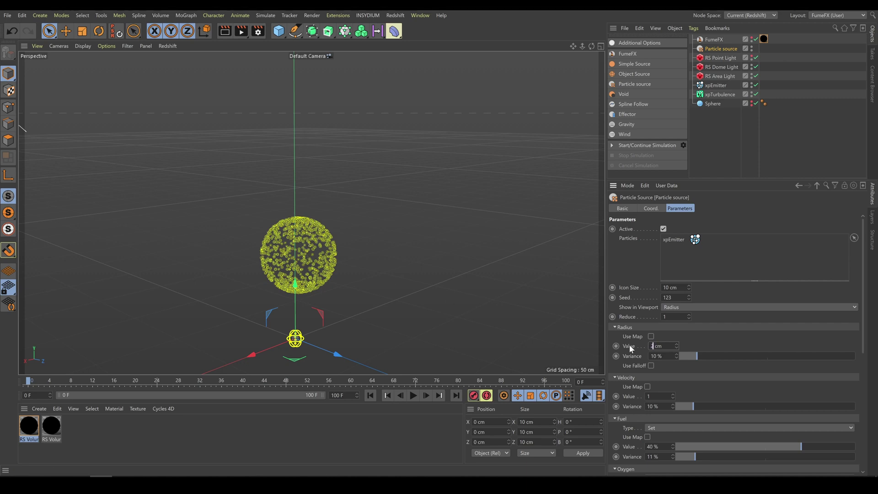
{"action": "key", "text": "Return"}
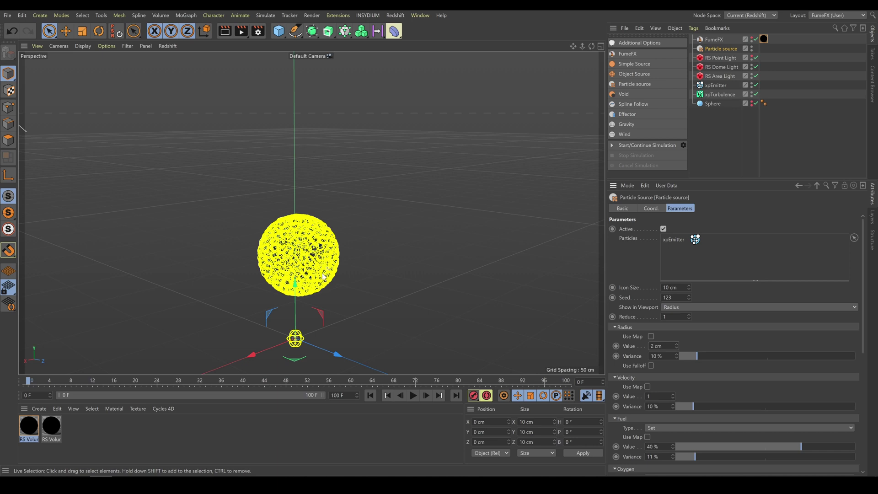
{"action": "left_click", "coordinate": [652, 346]}
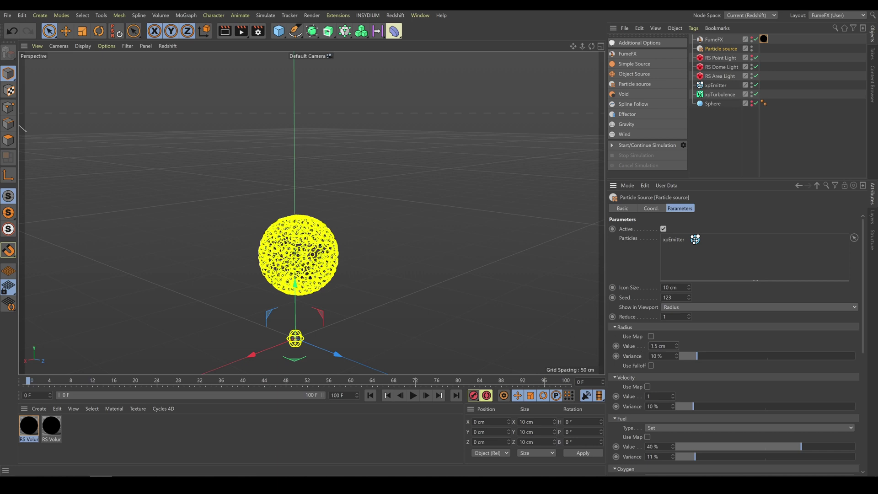
{"action": "left_click_drag", "start_coordinate": [865, 304], "coordinate": [867, 386]}
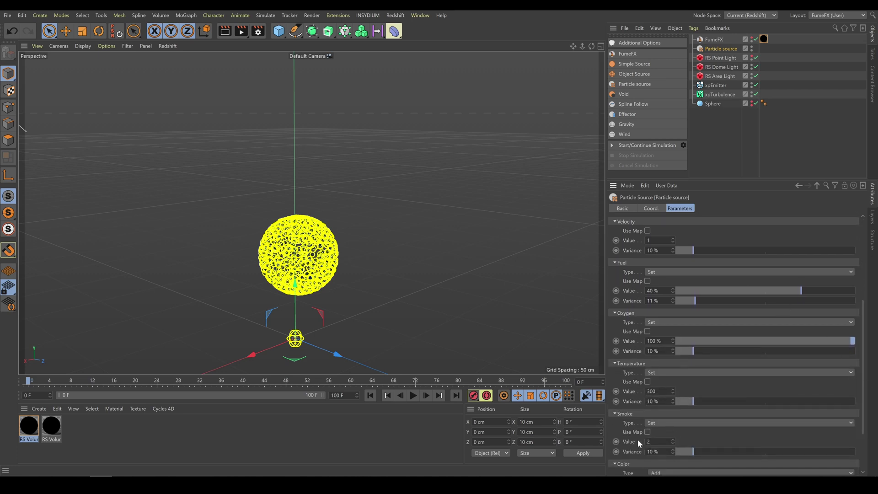
- Inspect the Particle source's Color channel options without changing them, then reselect xpEmitter
{"action": "left_click_drag", "start_coordinate": [864, 367], "coordinate": [864, 424]}
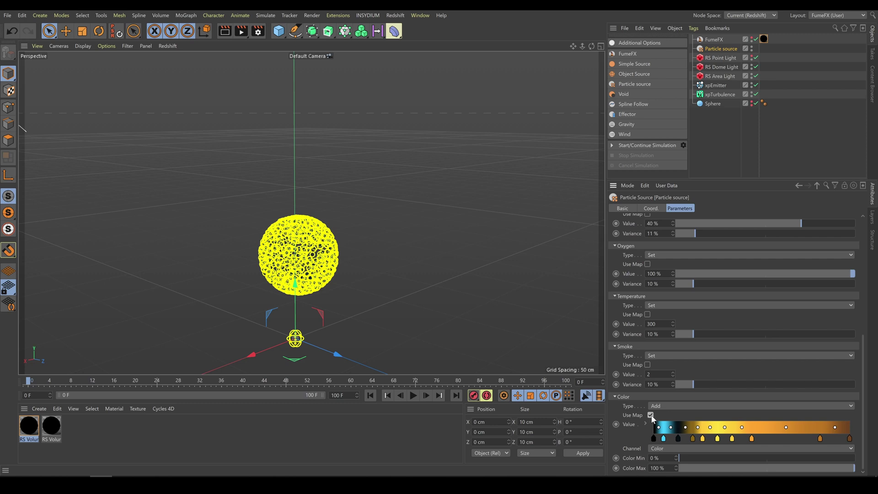
{"action": "left_click", "coordinate": [664, 447]}
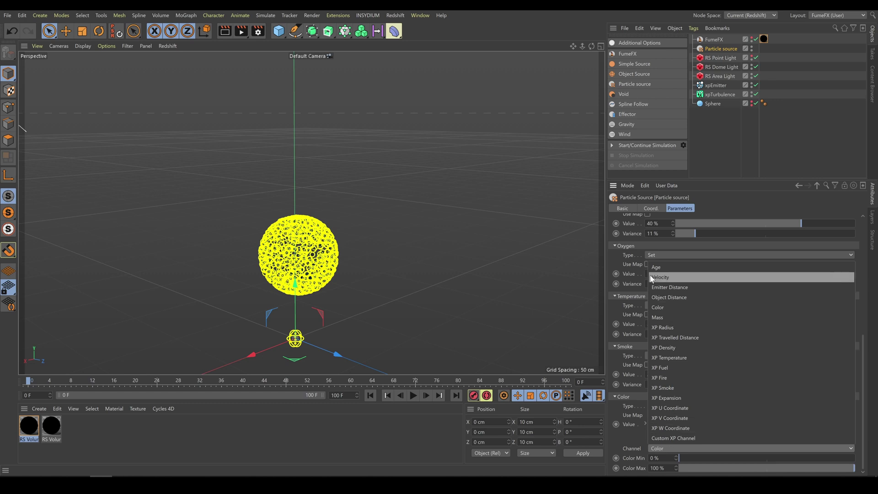
{"action": "left_click", "coordinate": [669, 448]}
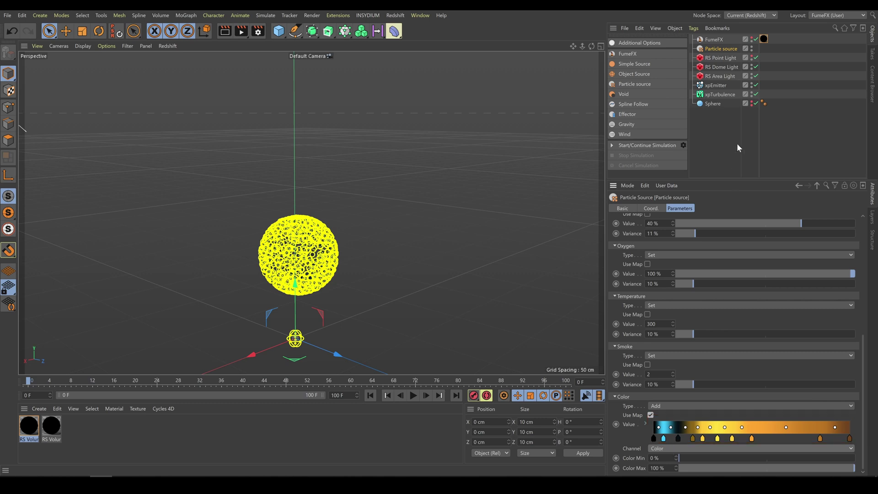
{"action": "left_click", "coordinate": [717, 86]}
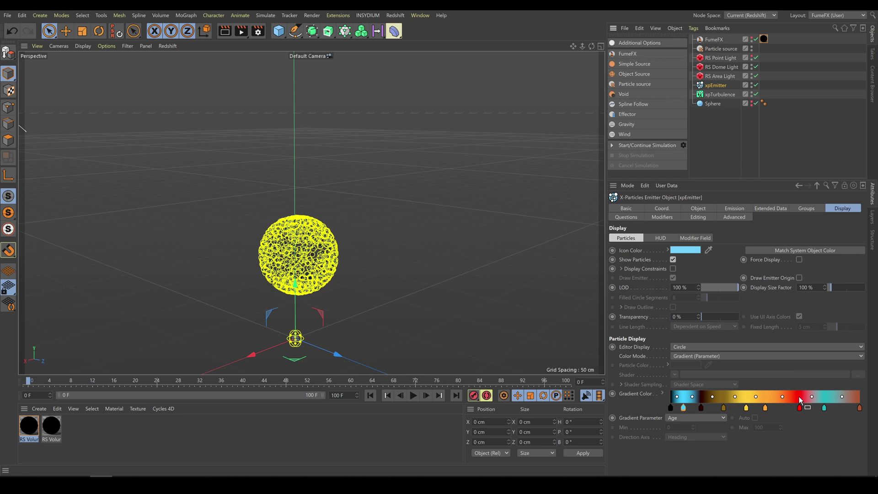
- Select the FumeFX container and show its bounding boxes in the viewport
{"action": "left_click", "coordinate": [725, 49]}
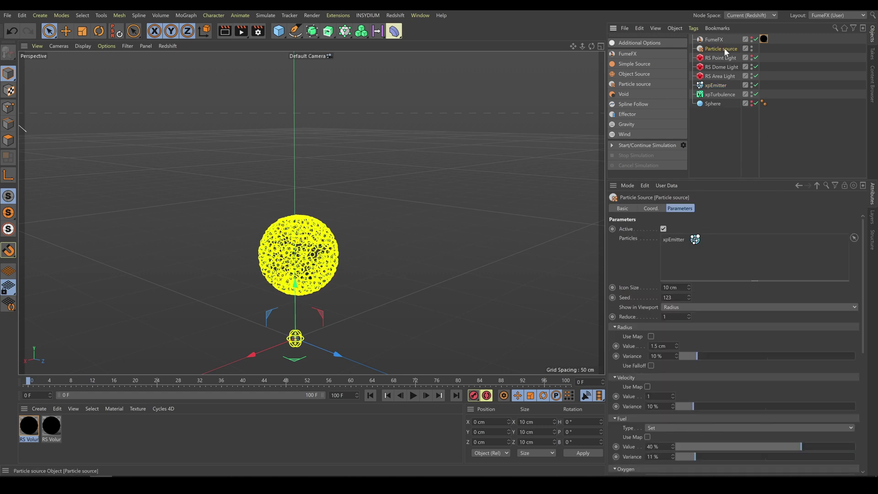
{"action": "left_click", "coordinate": [716, 40]}
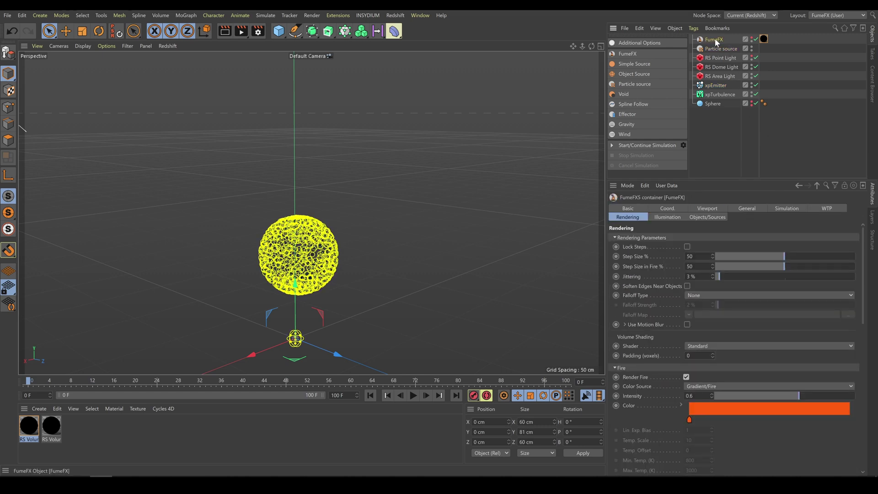
{"action": "left_click", "coordinate": [752, 39]}
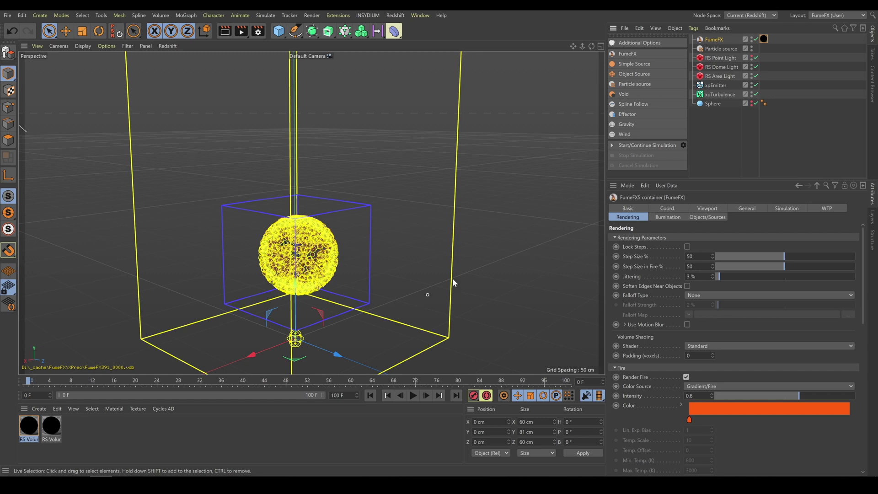
- Hide the Particle source display and simulate FumeFX through frame 100
{"action": "left_click", "coordinate": [752, 47]}
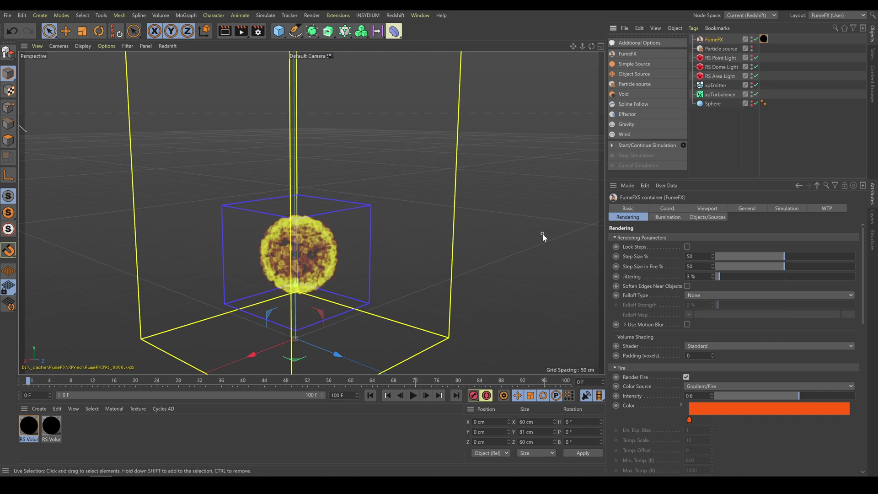
{"action": "left_click", "coordinate": [639, 145]}
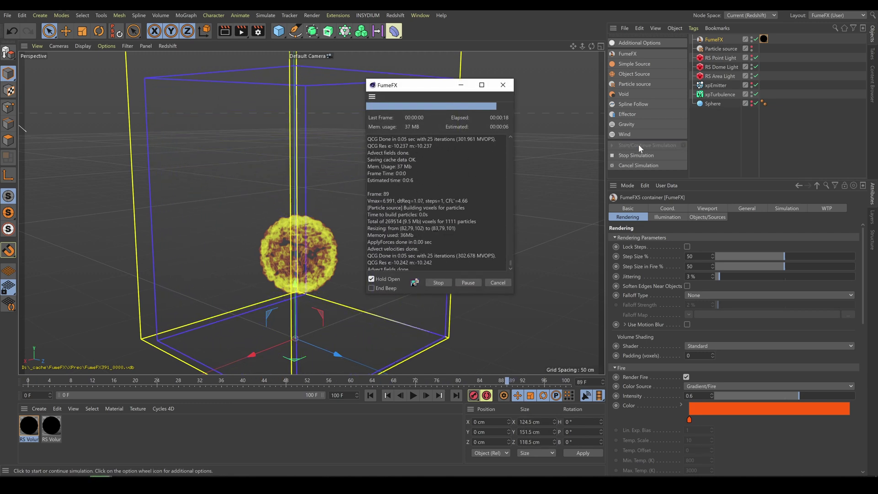
{"action": "left_click_drag", "start_coordinate": [435, 91], "coordinate": [525, 62]}
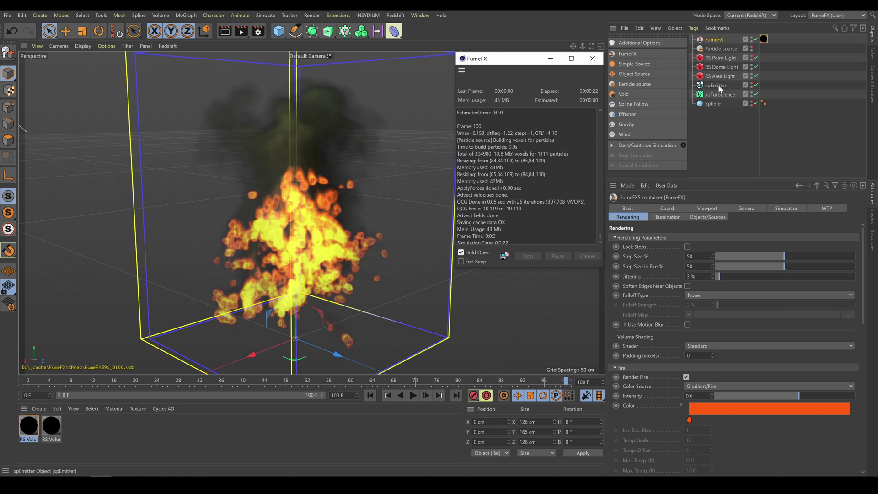
- Compare smoke-only and fire rendering, leaving Render Fire on, then select Particle source
{"action": "left_click", "coordinate": [687, 377]}
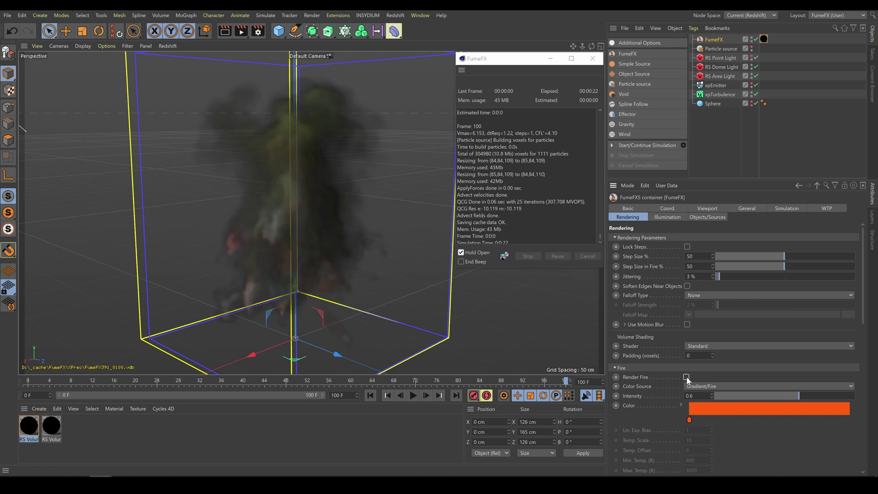
{"action": "mouse_move", "coordinate": [566, 380]}
{"action": "left_mouse_down"}
{"action": "mouse_move", "coordinate": [18, 394]}
{"action": "mouse_move", "coordinate": [568, 392]}
{"action": "left_mouse_up"}
{"action": "left_click", "coordinate": [686, 377]}
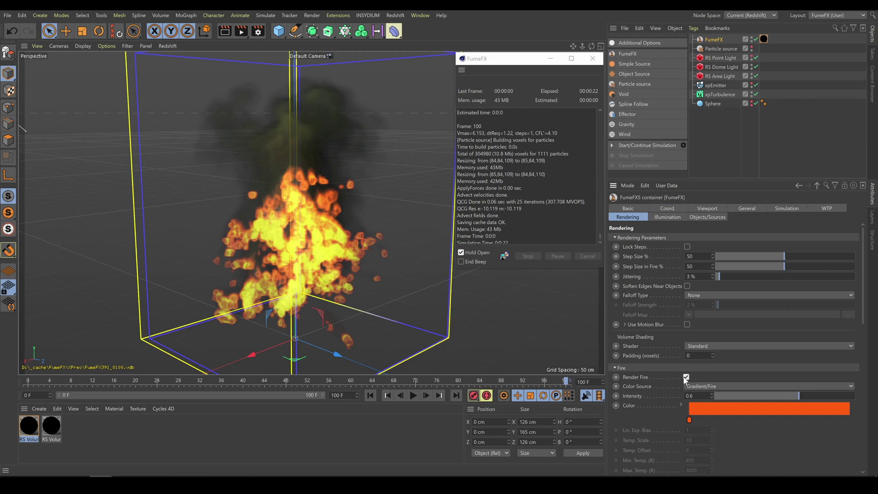
{"action": "left_click", "coordinate": [721, 48]}
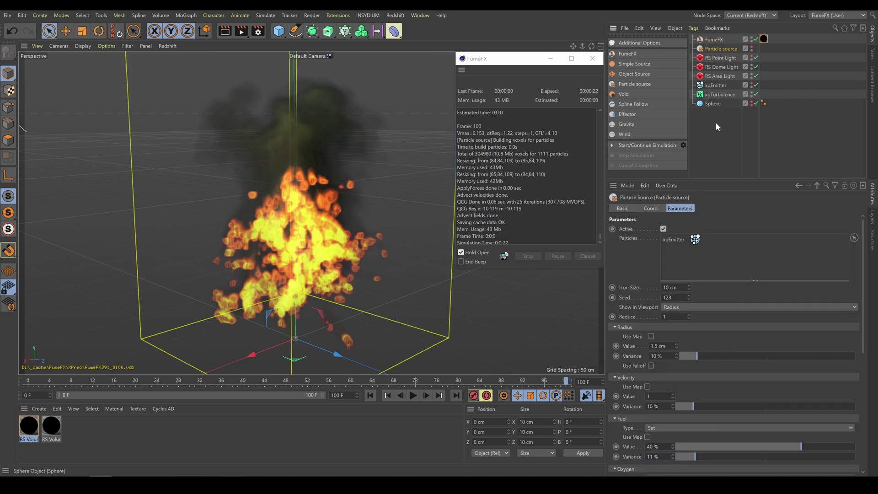
- Enlarge the particle source radius to 2 cm and re-simulate the explosion
{"action": "left_click", "coordinate": [653, 346]}
{"action": "left_click", "coordinate": [645, 145]}
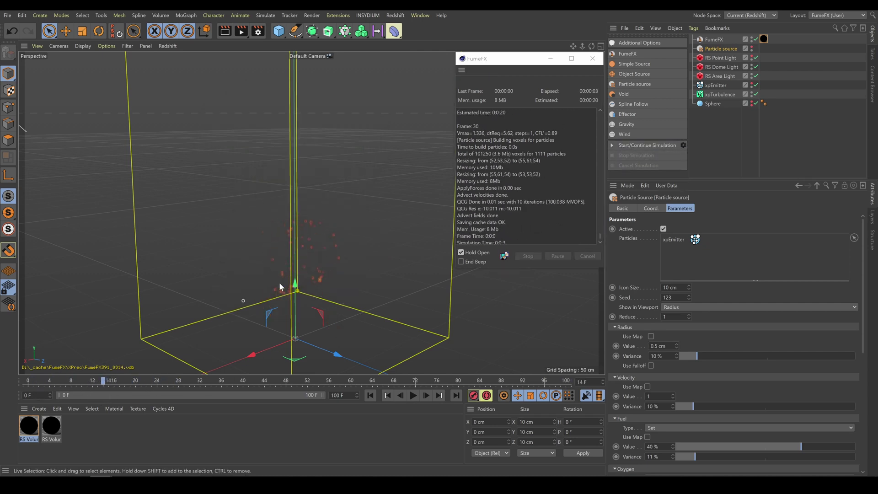
{"action": "left_click", "coordinate": [653, 346]}
{"action": "left_click", "coordinate": [630, 144]}
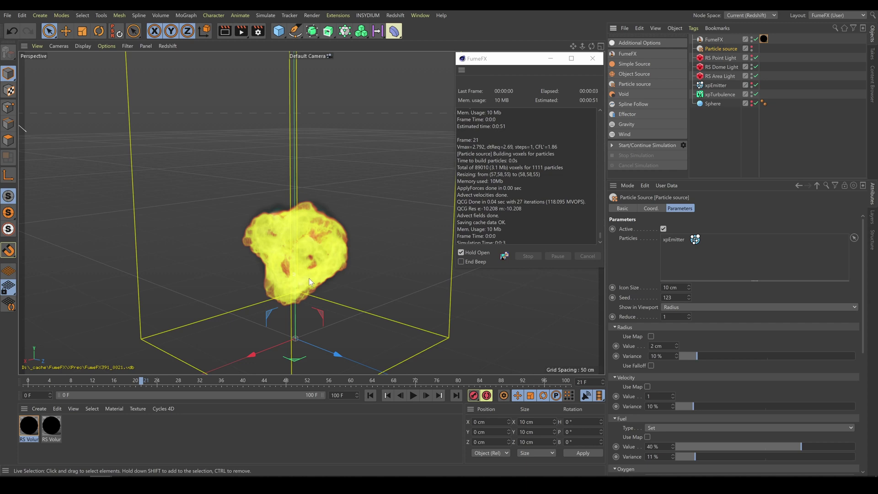
- Set the Fuel to 20 % and check the early smoke at frames 5 and 19
{"action": "double_click", "coordinate": [652, 446]}
{"action": "type", "text": "20"}
{"action": "key", "text": "Return"}
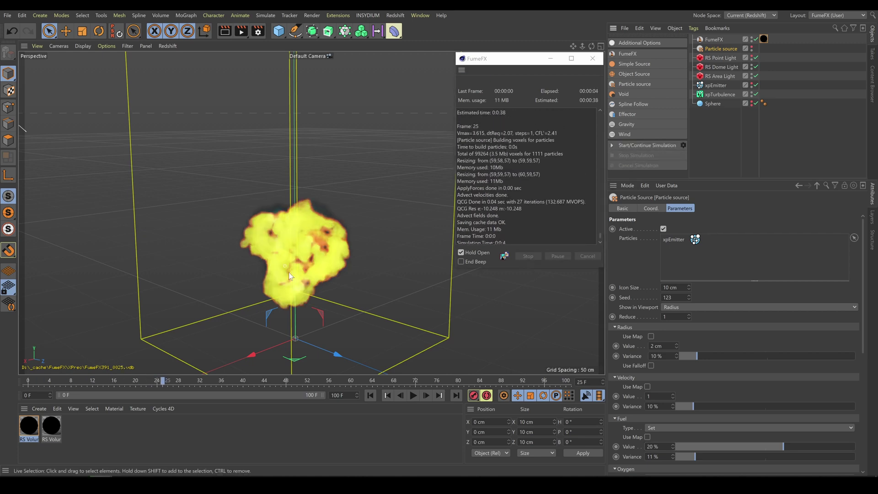
{"action": "left_click", "coordinate": [55, 380]}
{"action": "left_click", "coordinate": [130, 380]}
- Lower the Fuel to 5 %, re-simulate briefly, and rewind to the start
{"action": "double_click", "coordinate": [657, 446]}
{"action": "type", "text": "5"}
{"action": "key", "text": "Return"}
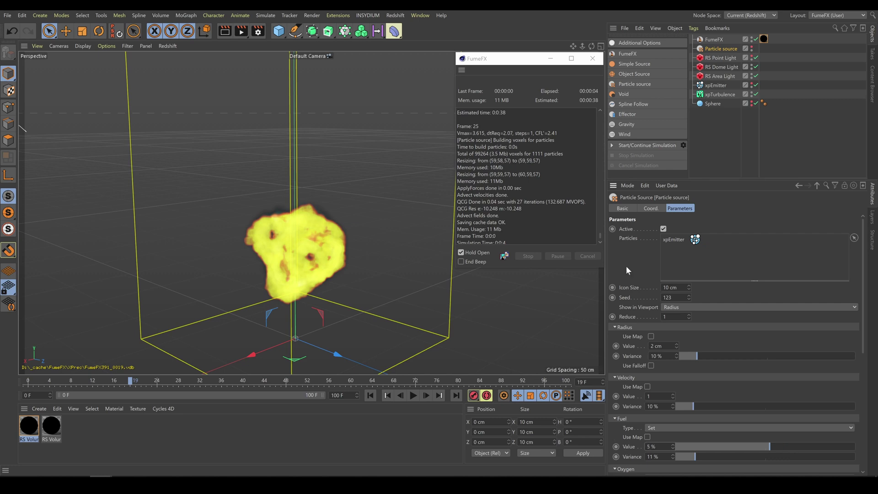
{"action": "left_click", "coordinate": [646, 144]}
{"action": "left_click", "coordinate": [639, 156]}
{"action": "mouse_move", "coordinate": [173, 380]}
{"action": "left_mouse_down"}
{"action": "mouse_move", "coordinate": [30, 381]}
{"action": "mouse_move", "coordinate": [162, 381]}
{"action": "left_mouse_up"}
- Set the Fuel to 55 %, re-simulate, and play the cached result to frame 84
{"action": "double_click", "coordinate": [653, 446]}
{"action": "type", "text": "55"}
{"action": "key", "text": "Return"}
{"action": "left_click", "coordinate": [635, 146]}
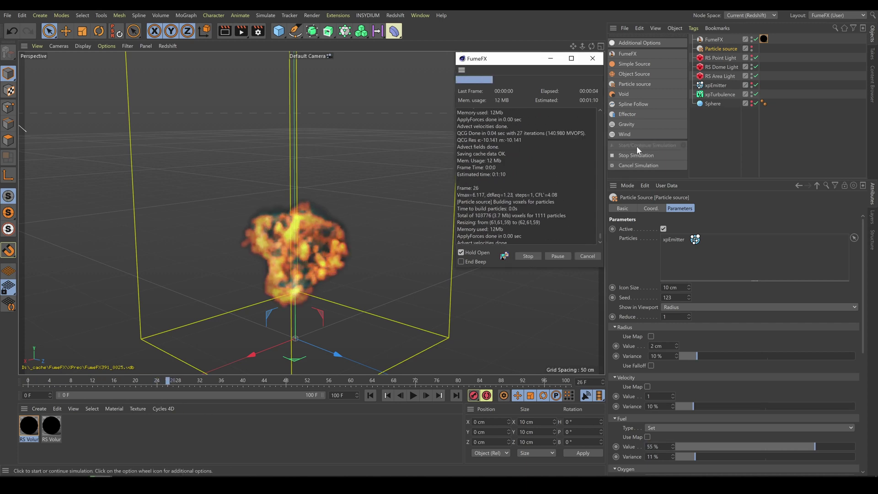
{"action": "left_click", "coordinate": [636, 155]}
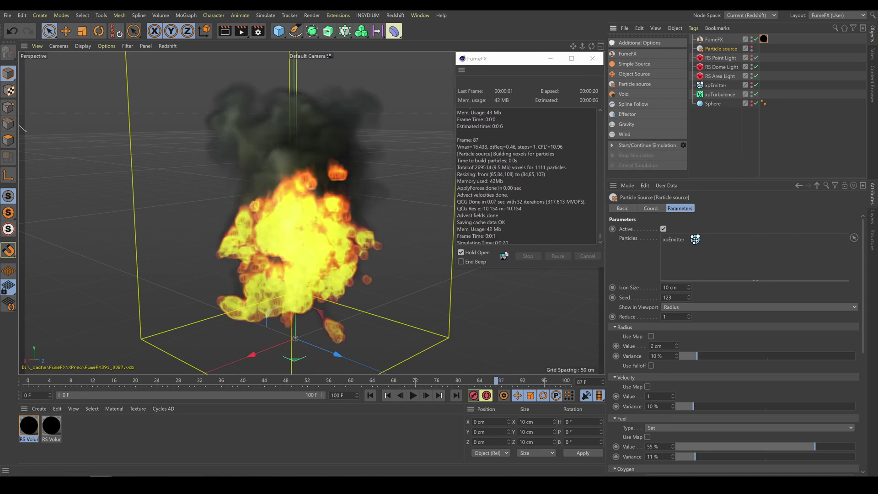
{"action": "left_click_drag", "start_coordinate": [489, 381], "coordinate": [307, 398]}
{"action": "key", "text": "F8"}
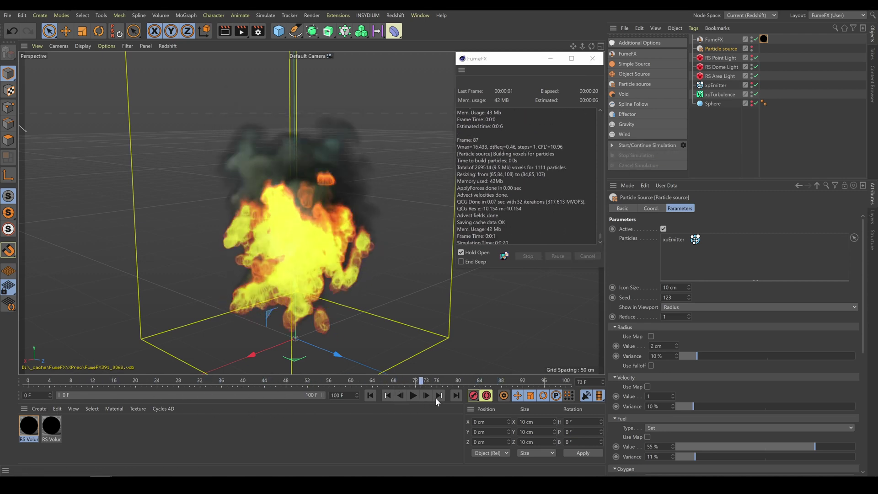
{"action": "key", "text": "F8"}
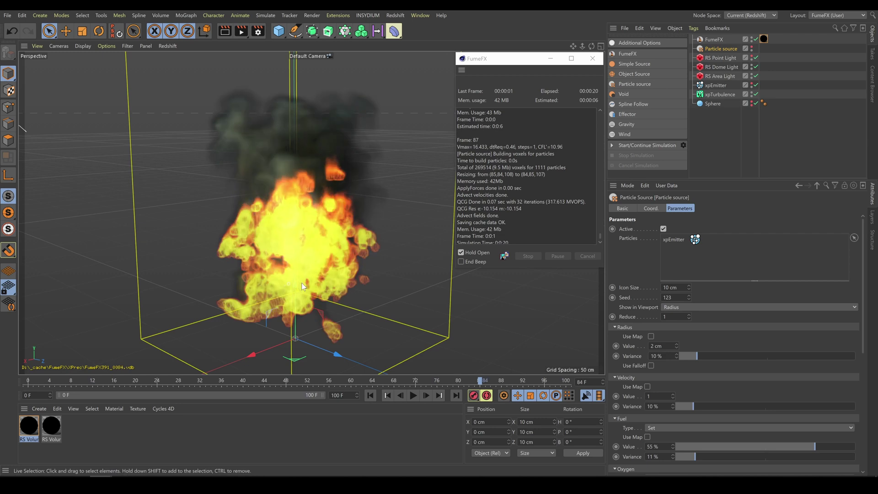
- Bring up the FumeFX Simulation settings and re-run the simulation
{"action": "left_click", "coordinate": [714, 40]}
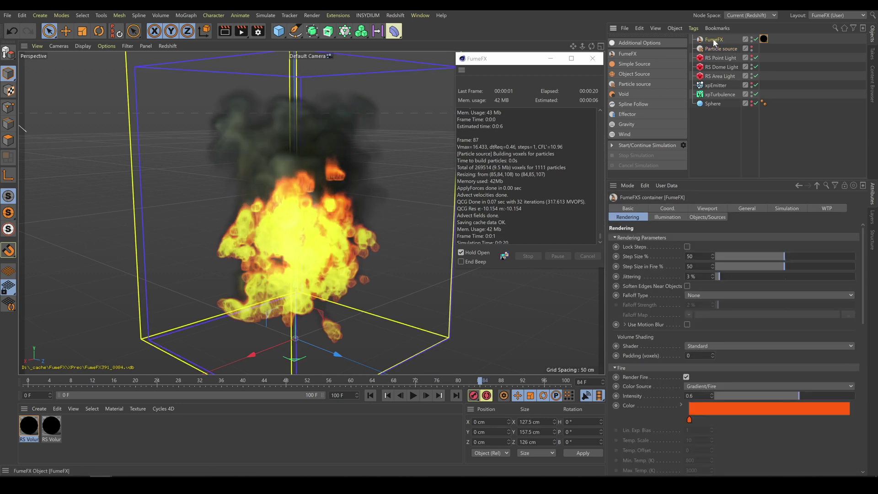
{"action": "left_click", "coordinate": [787, 208]}
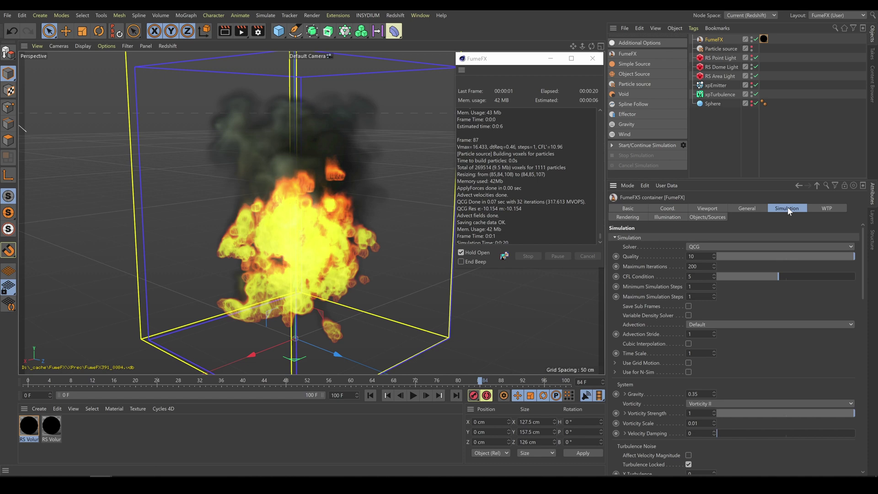
{"action": "left_click_drag", "start_coordinate": [864, 273], "coordinate": [857, 440]}
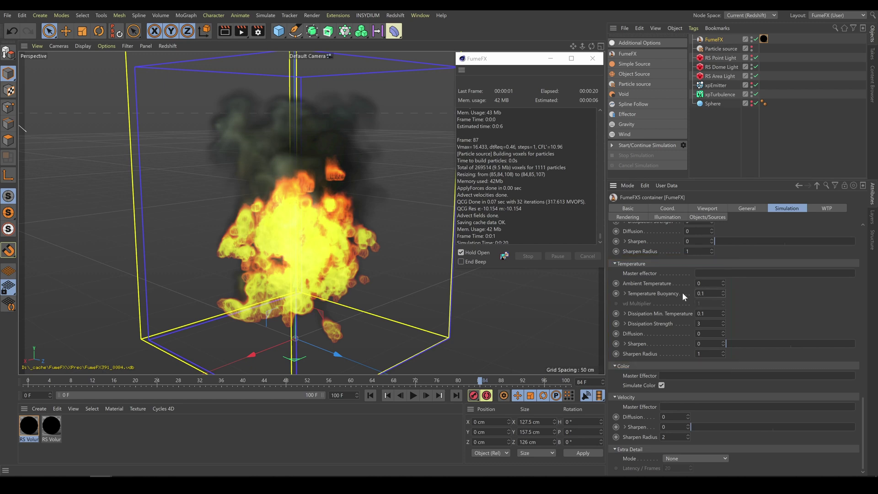
{"action": "left_click", "coordinate": [649, 144]}
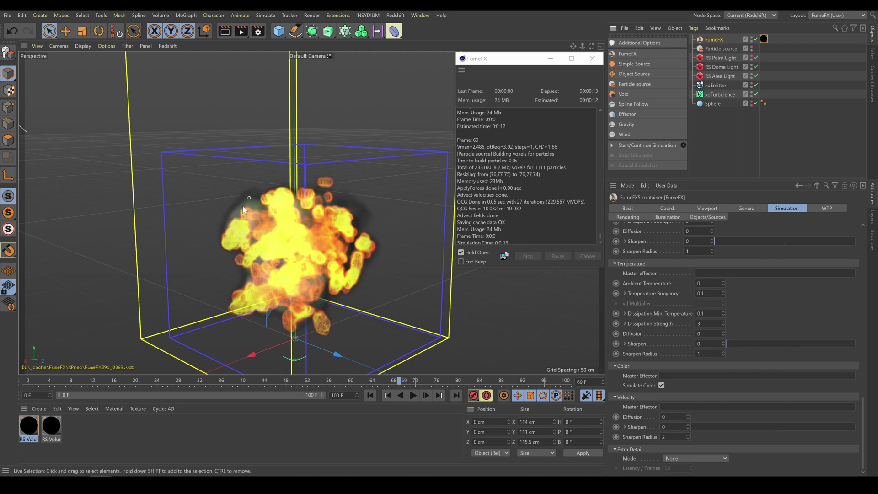
{"action": "left_click_drag", "start_coordinate": [375, 378], "coordinate": [356, 394]}
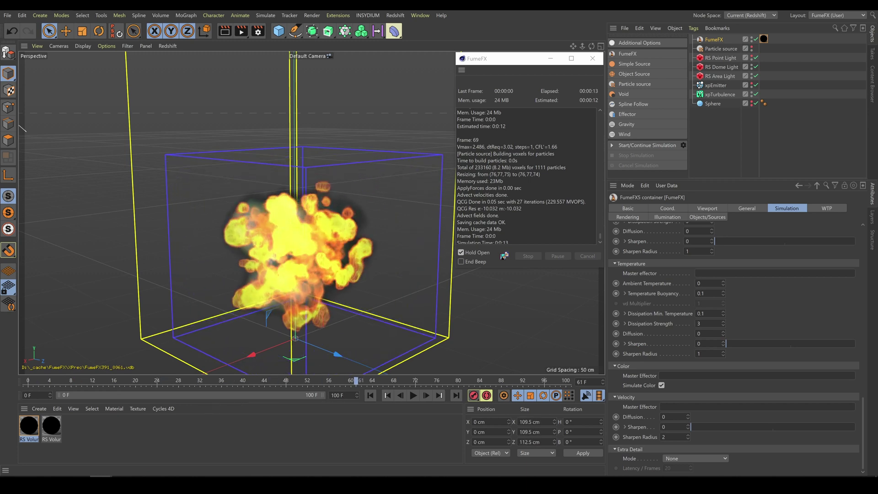
- Set Temperature Buoyancy to 2, re-simulate to frame 63, and play back the cache
{"action": "double_click", "coordinate": [702, 293]}
{"action": "type", "text": "2"}
{"action": "key", "text": "Return"}
{"action": "left_click", "coordinate": [644, 145]}
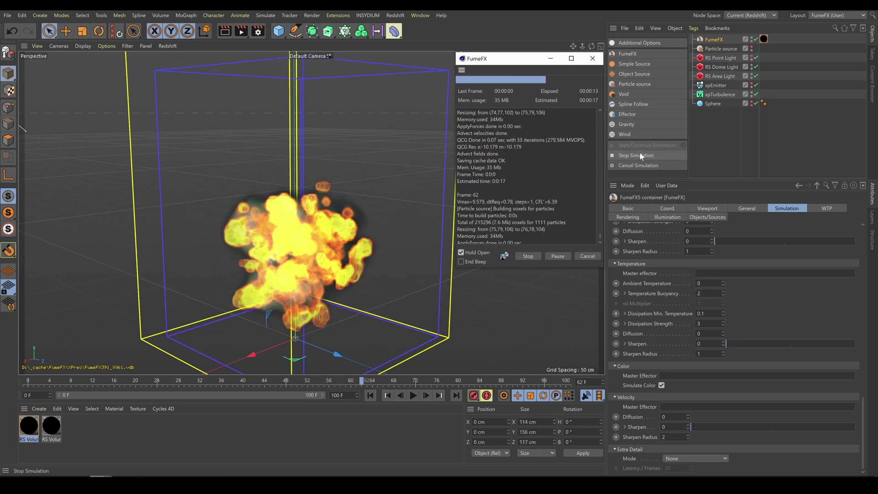
{"action": "left_click", "coordinate": [640, 155]}
{"action": "left_click_drag", "start_coordinate": [353, 380], "coordinate": [76, 387]}
{"action": "key", "text": "F8"}
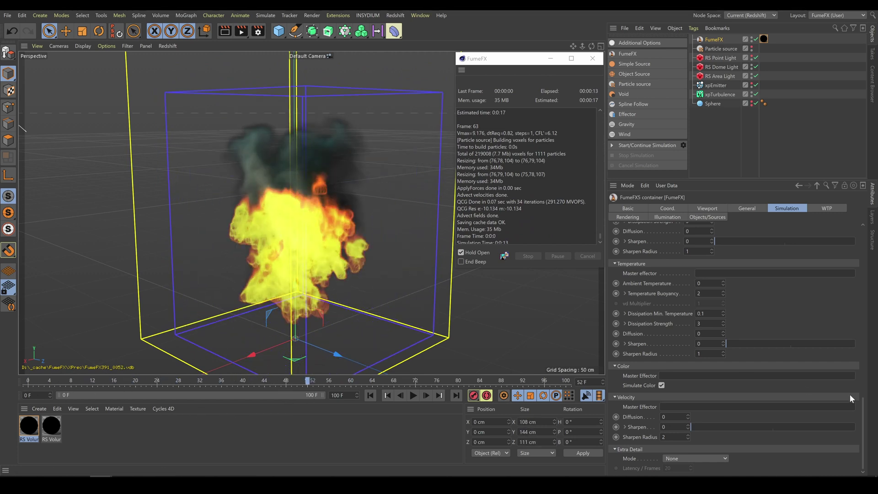
- Begin entering a Gravity value of 0.1 in the Simulation settings
{"action": "scroll", "coordinate": [846, 390], "scroll_direction": "up", "scroll_amount": 10}
{"action": "double_click", "coordinate": [700, 392]}
{"action": "type", "text": "0"}
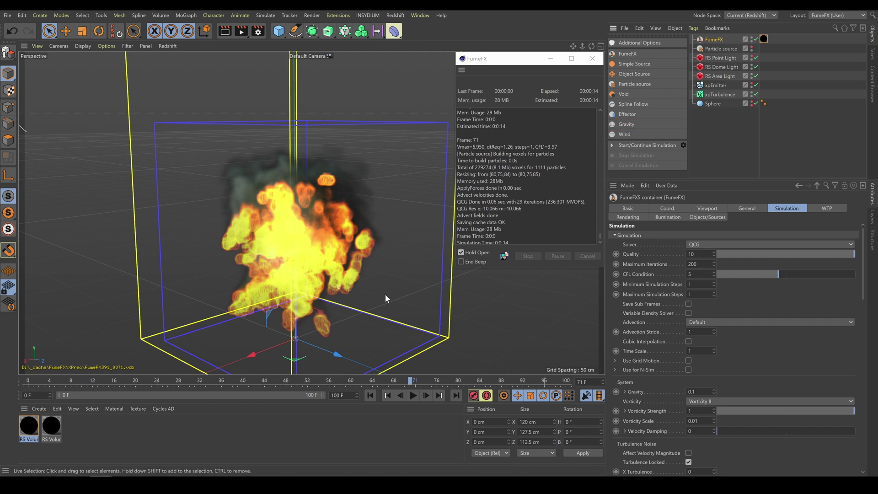
- Scroll down to the Fuel section showing Burn Rate 30 and Fuel Buoyancy -0.1
{"action": "left_click_drag", "start_coordinate": [863, 299], "coordinate": [868, 392]}
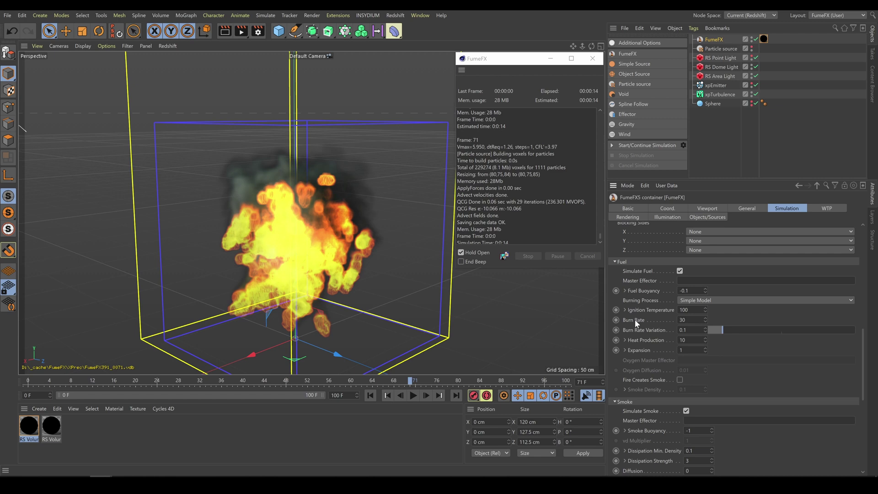
- Test fuel Burn Rates of 10 and 60, simulating and stopping after each
{"action": "double_click", "coordinate": [681, 320]}
{"action": "left_click", "coordinate": [648, 144]}
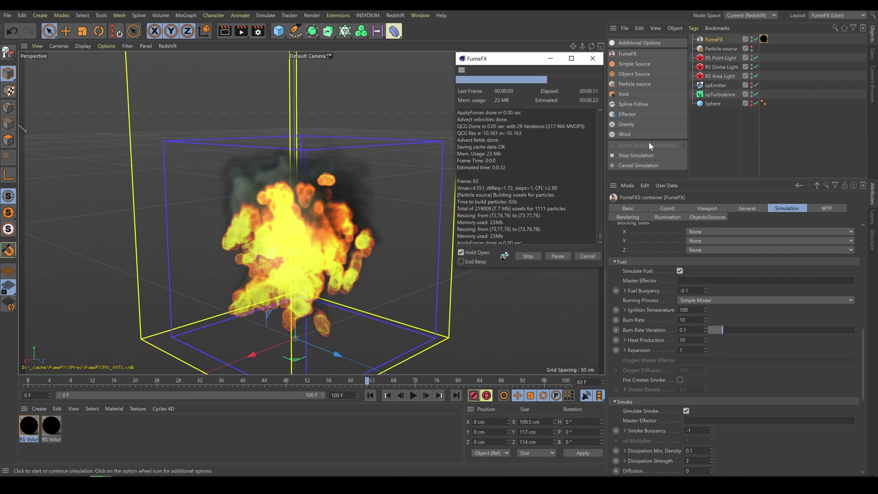
{"action": "left_click", "coordinate": [638, 155]}
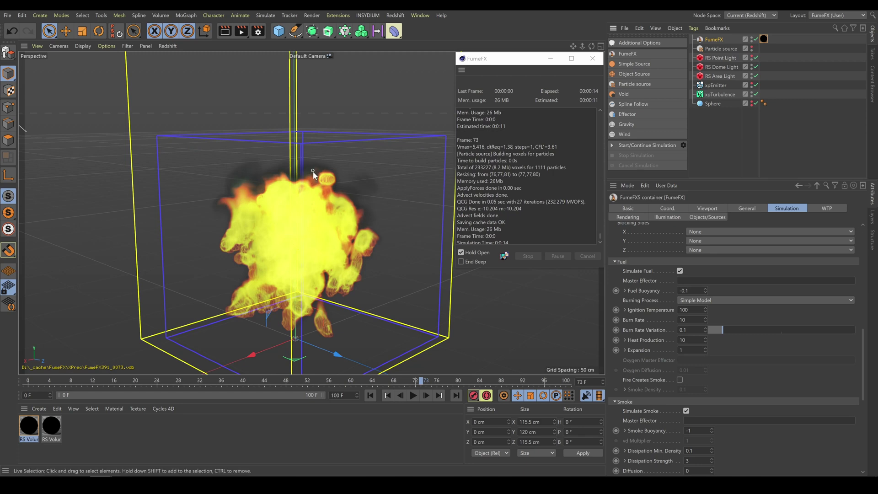
{"action": "type", "text": "60"}
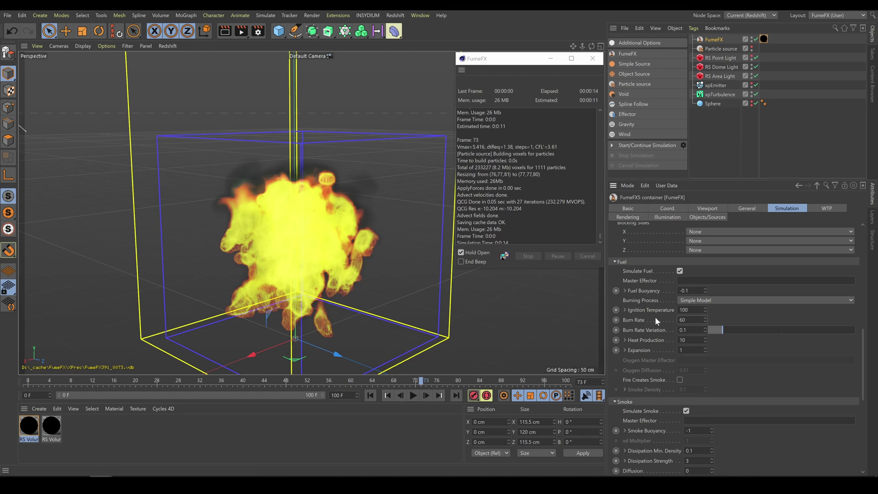
{"action": "left_click", "coordinate": [639, 147]}
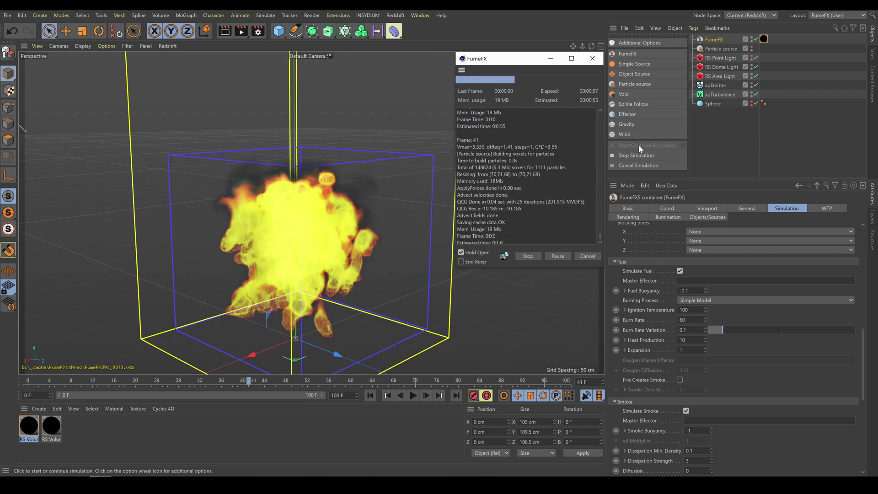
{"action": "left_click", "coordinate": [634, 155]}
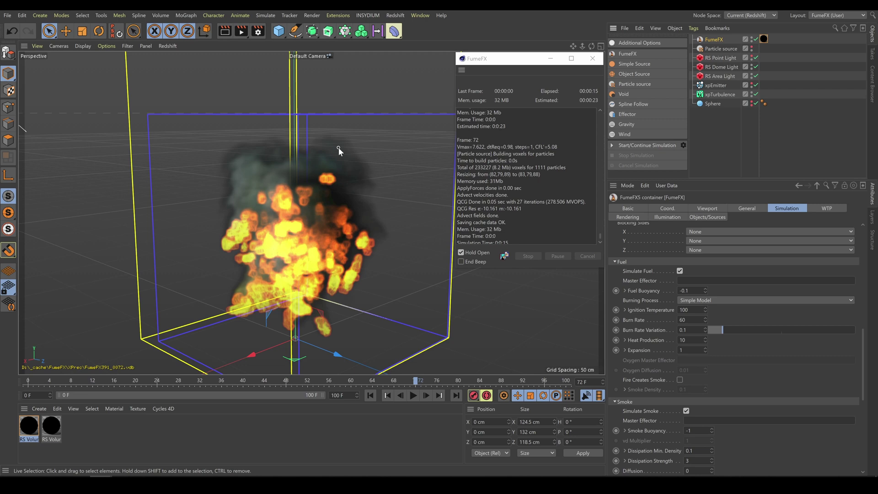
- Set Burn Rate to 90, re-simulate, and scrub back to review earlier frames
{"action": "double_click", "coordinate": [688, 319]}
{"action": "type", "text": "90"}
{"action": "key", "text": "Return"}
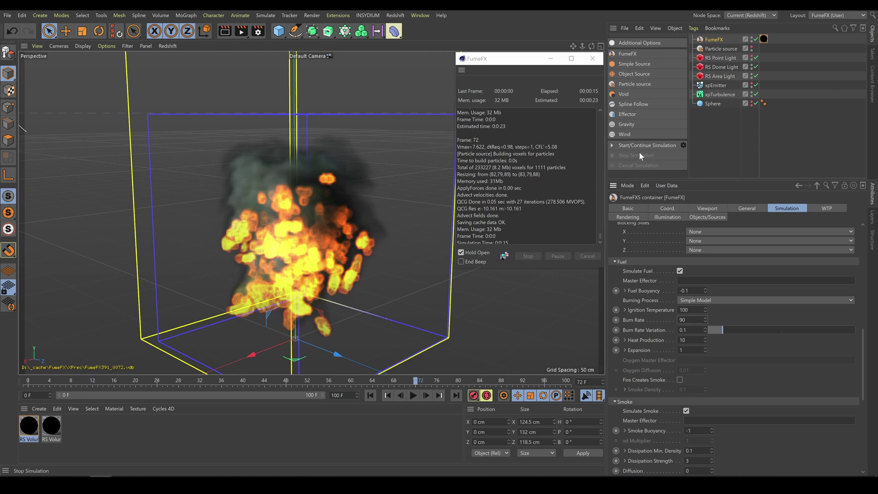
{"action": "left_click", "coordinate": [641, 145]}
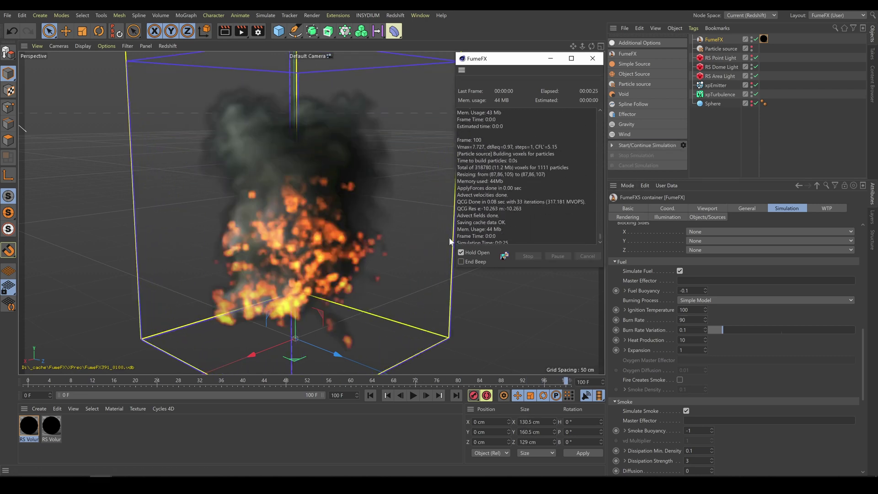
{"action": "left_click_drag", "start_coordinate": [467, 377], "coordinate": [328, 384]}
- Adjust fuel Expansion and re-simulate twice, scrubbing the timeline to review the fireball
{"action": "left_click", "coordinate": [543, 382]}
{"action": "double_click", "coordinate": [684, 350]}
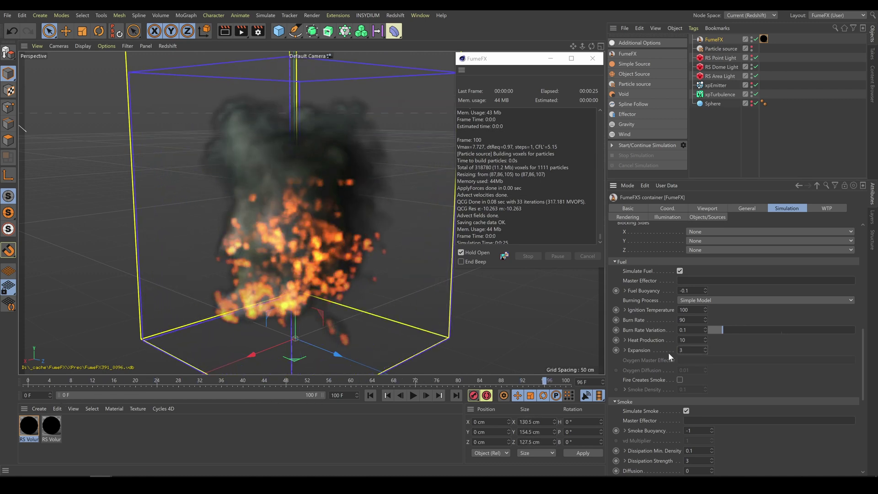
{"action": "left_click", "coordinate": [647, 147]}
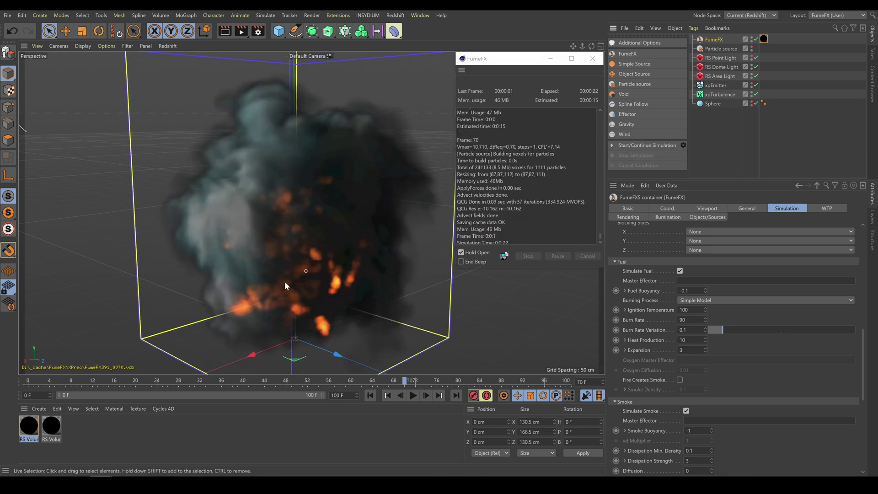
{"action": "left_click_drag", "start_coordinate": [375, 381], "coordinate": [200, 383]}
{"action": "left_click_drag", "start_coordinate": [135, 388], "coordinate": [408, 395]}
{"action": "left_click", "coordinate": [682, 349]}
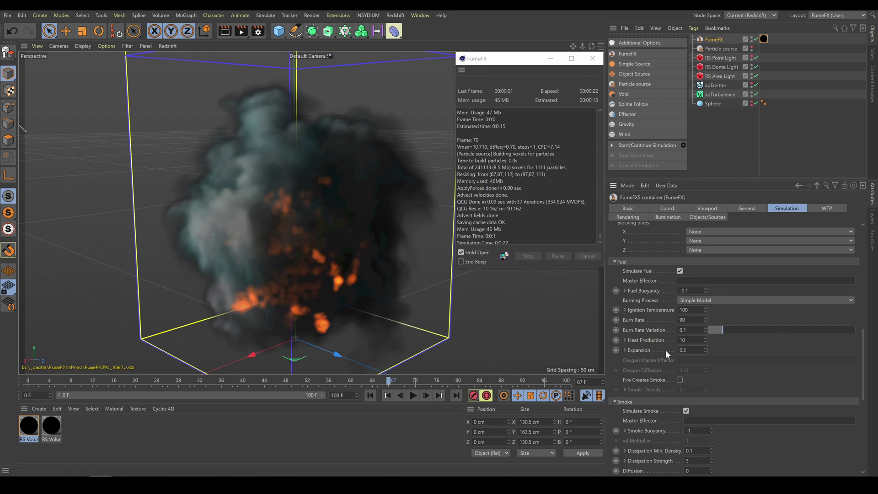
{"action": "left_click", "coordinate": [647, 145]}
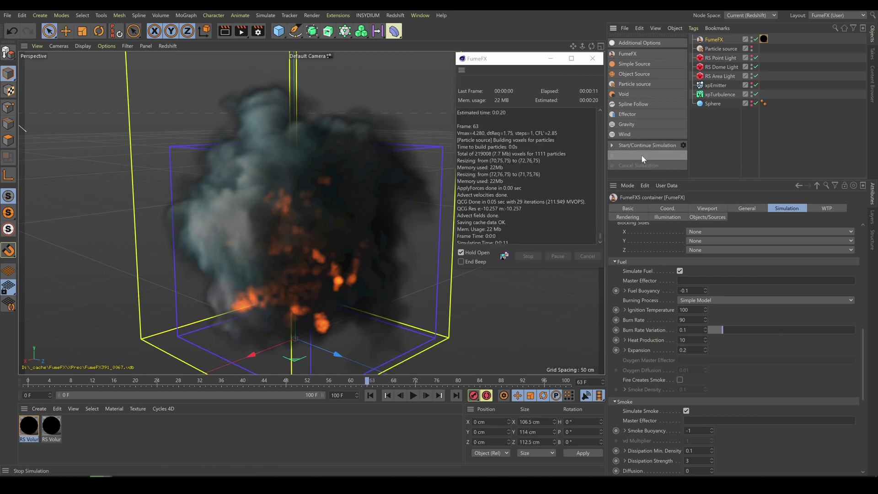
{"action": "left_click", "coordinate": [641, 154]}
{"action": "left_click_drag", "start_coordinate": [353, 383], "coordinate": [211, 383]}
{"action": "left_click_drag", "start_coordinate": [275, 383], "coordinate": [303, 382]}
- Set fuel Expansion to 1.54 and Burn Rate to 70, then view the Burning Process options
{"action": "double_click", "coordinate": [685, 350]}
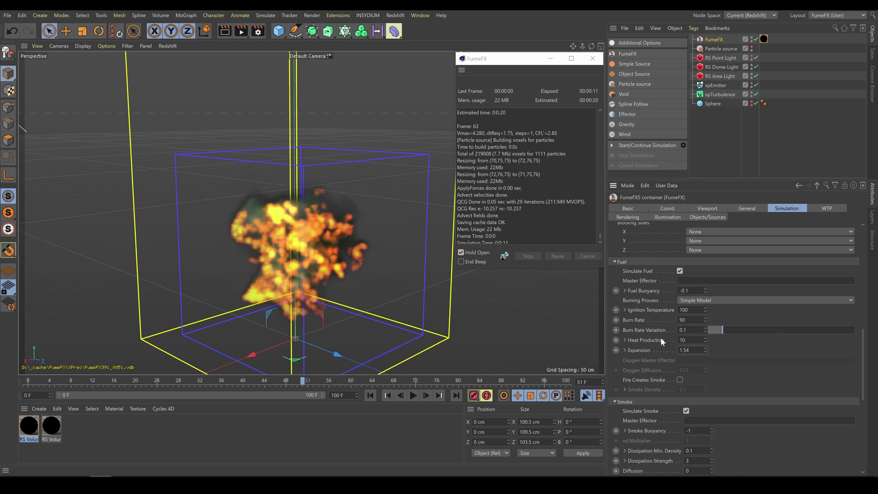
{"action": "left_click", "coordinate": [681, 320]}
{"action": "type", "text": "70"}
{"action": "left_click", "coordinate": [723, 300]}
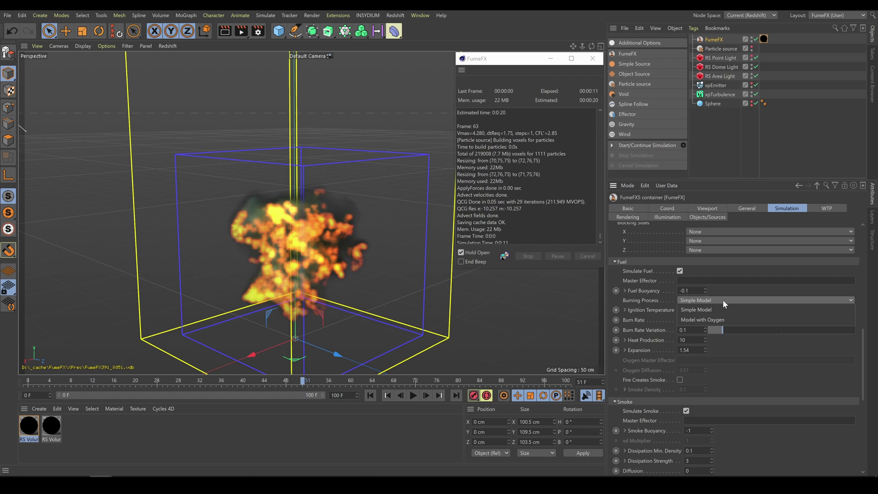
- Keep Simple Model, set Smoke Buoyancy to -0.5, and re-simulate, reviewing frame 77
{"action": "left_click", "coordinate": [723, 300]}
{"action": "left_click_drag", "start_coordinate": [864, 347], "coordinate": [862, 395]}
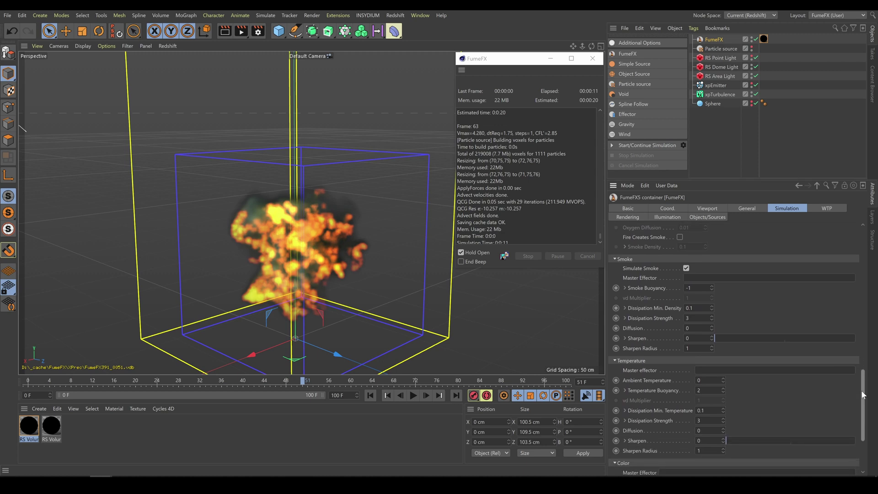
{"action": "left_click", "coordinate": [693, 288]}
{"action": "key", "text": "BackSpace"}
{"action": "type", "text": "-0.5"}
{"action": "left_click", "coordinate": [641, 147]}
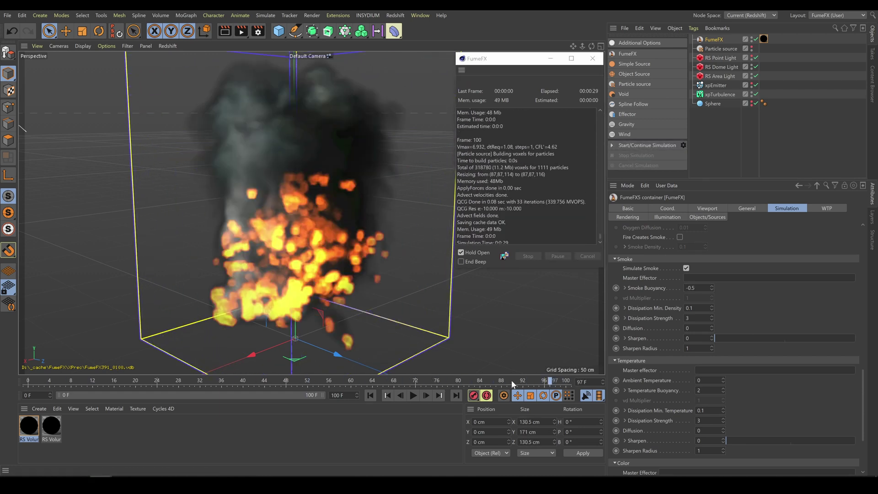
{"action": "left_click_drag", "start_coordinate": [511, 380], "coordinate": [572, 382]}
- Try a smoke Diffusion of 1 and re-simulate through frame 100
{"action": "left_click", "coordinate": [667, 329]}
{"action": "left_click", "coordinate": [646, 144]}
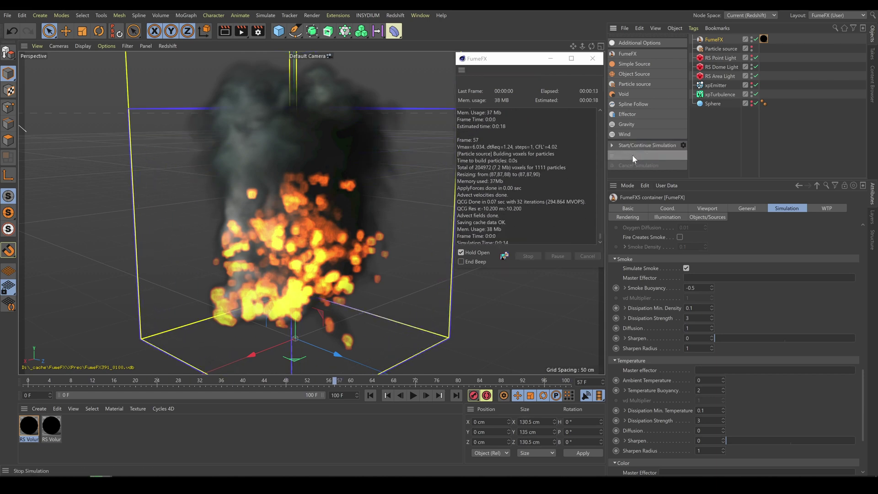
{"action": "left_click_drag", "start_coordinate": [323, 382], "coordinate": [259, 381]}
{"action": "left_click_drag", "start_coordinate": [311, 397], "coordinate": [318, 394]}
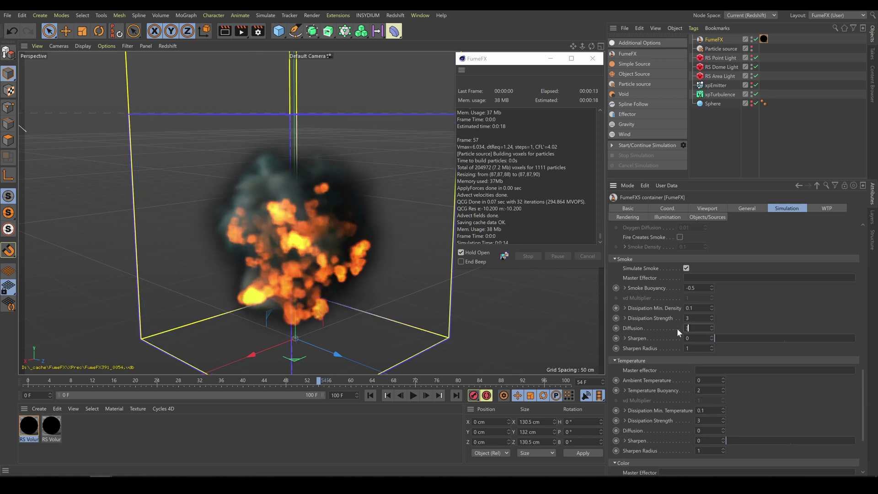
{"action": "left_click", "coordinate": [648, 149]}
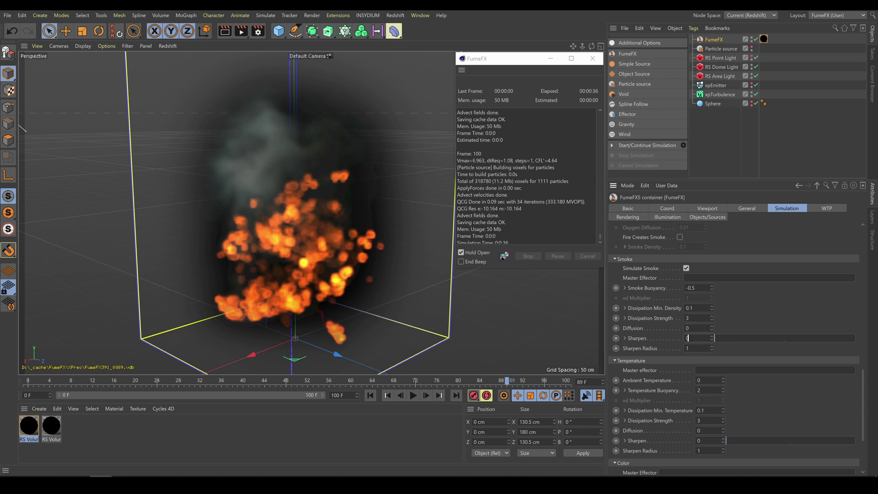
- Set smoke Sharpen to 1, re-simulate, then return Sharpen to 0
{"action": "type", "text": "1"}
{"action": "key", "text": "Return"}
{"action": "left_click", "coordinate": [647, 144]}
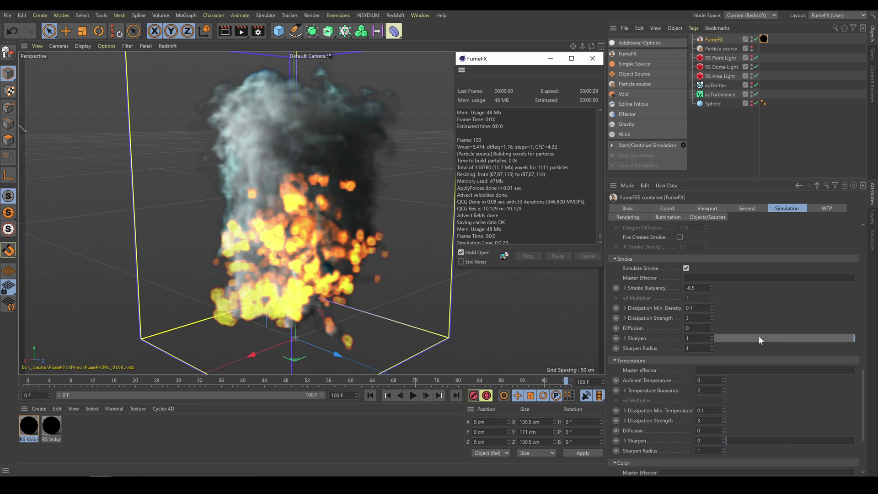
{"action": "left_click_drag", "start_coordinate": [759, 338], "coordinate": [698, 338]}
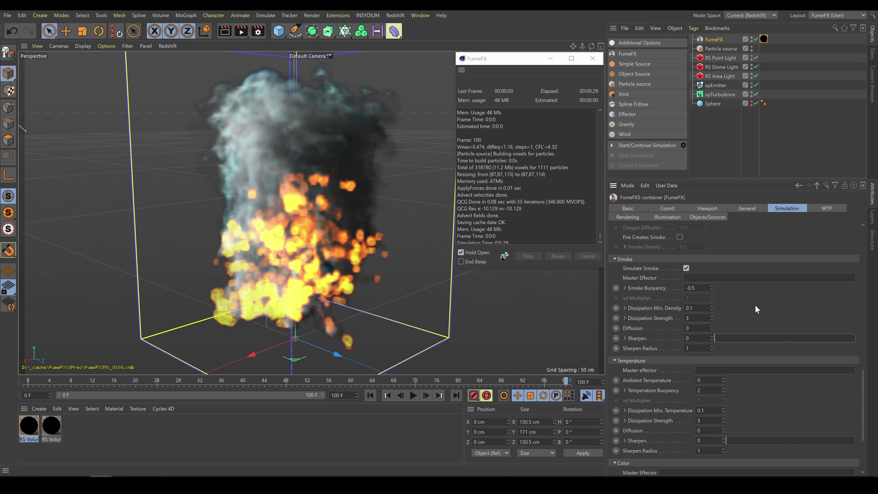
{"action": "left_click_drag", "start_coordinate": [863, 389], "coordinate": [860, 435]}
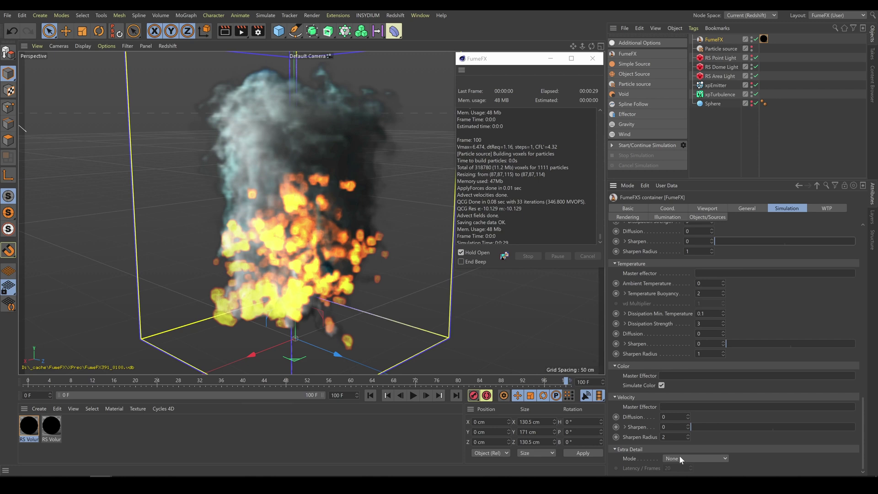
- Set Extra Detail Mode to Wavelet Turbulence and show its WTP settings
{"action": "left_click", "coordinate": [722, 459]}
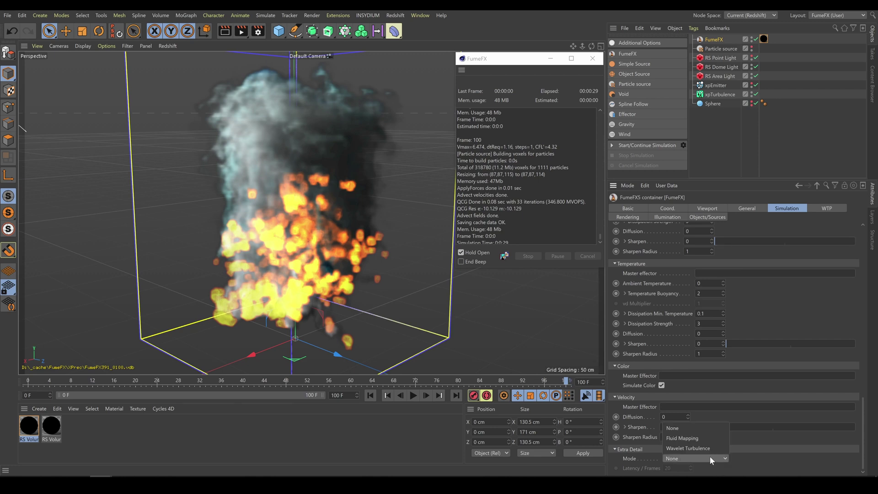
{"action": "left_click", "coordinate": [692, 449]}
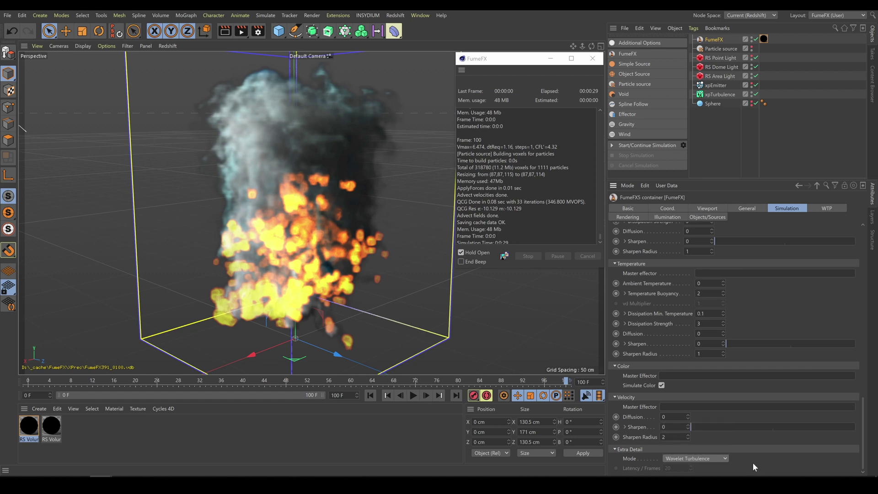
{"action": "left_click", "coordinate": [825, 210]}
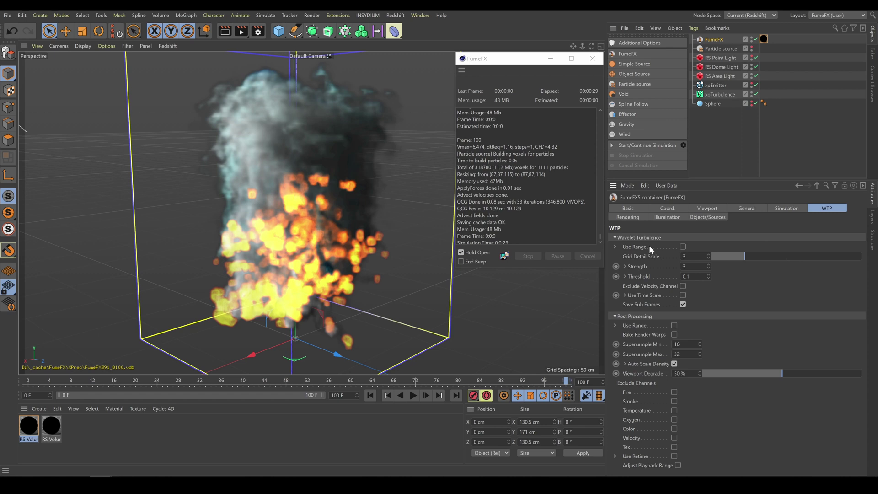
- Set Grid Detail Scale to 2 and wavelet Strength to 2
{"action": "left_click", "coordinate": [688, 256]}
{"action": "type", "text": "2"}
{"action": "key", "text": "Return"}
{"action": "key", "text": "Tab"}
{"action": "type", "text": "2"}
{"action": "key", "text": "Return"}
- Set the General Simulation Mode to Wavelet and run the wavelet simulation
{"action": "left_click", "coordinate": [747, 208]}
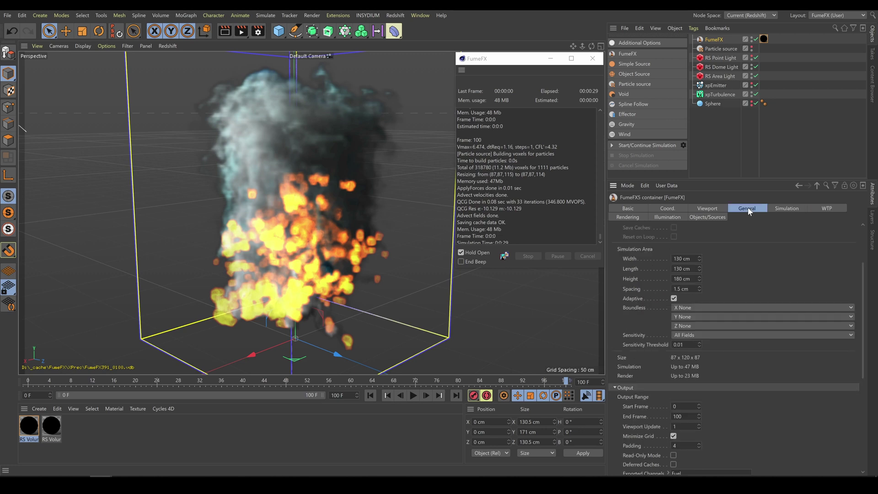
{"action": "scroll", "coordinate": [866, 283], "scroll_direction": "up", "scroll_amount": 3}
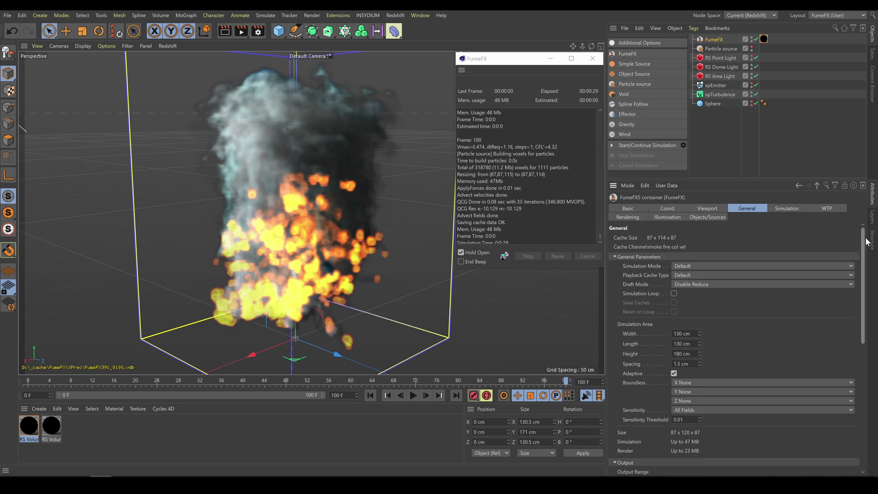
{"action": "left_click", "coordinate": [698, 269]}
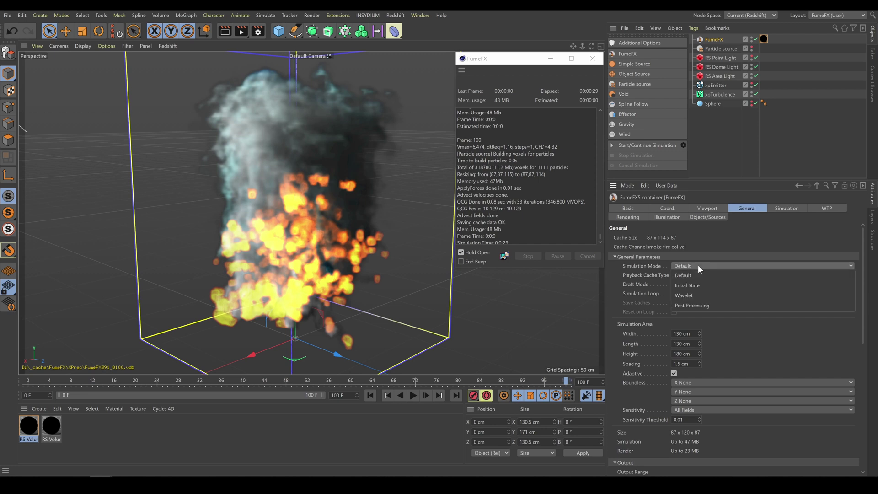
{"action": "left_click", "coordinate": [687, 296]}
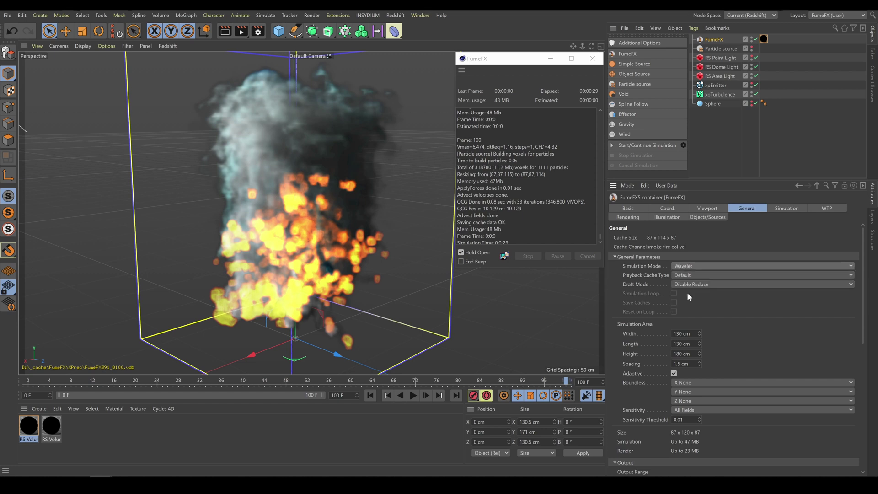
{"action": "left_click", "coordinate": [641, 146]}
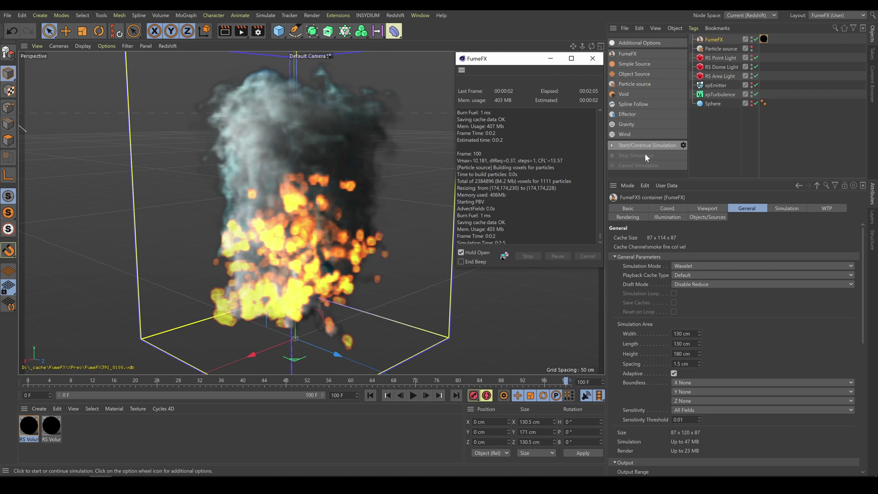
- Set Playback Cache Type to Wavelet
{"action": "left_click_drag", "start_coordinate": [865, 276], "coordinate": [864, 393]}
{"action": "scroll", "coordinate": [768, 337], "scroll_direction": "down", "scroll_amount": 1}
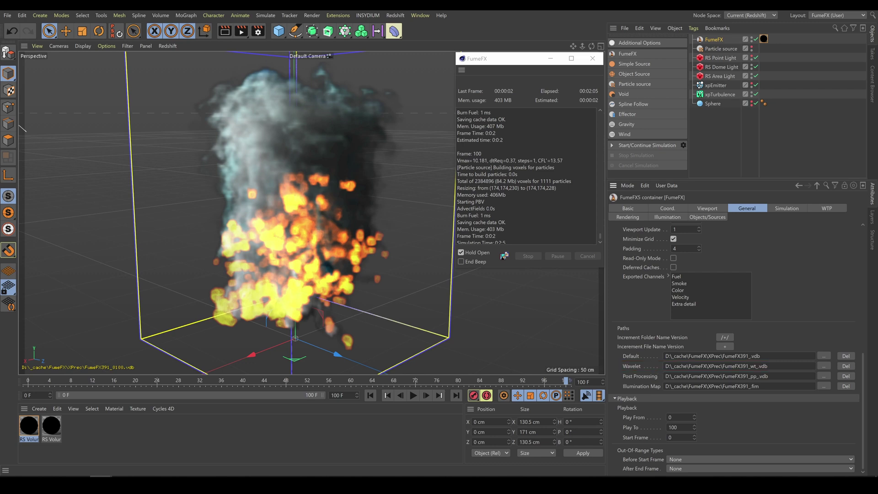
{"action": "left_click_drag", "start_coordinate": [866, 373], "coordinate": [877, 238]}
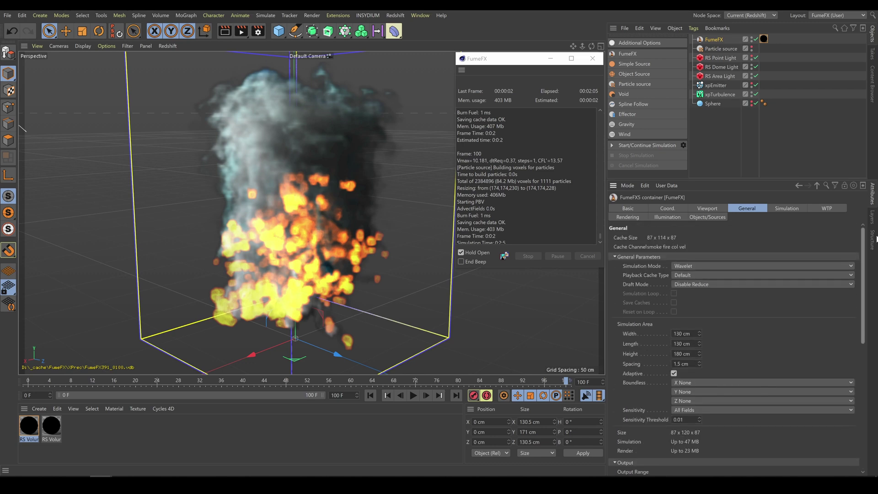
{"action": "left_click", "coordinate": [696, 275]}
{"action": "left_click", "coordinate": [694, 295]}
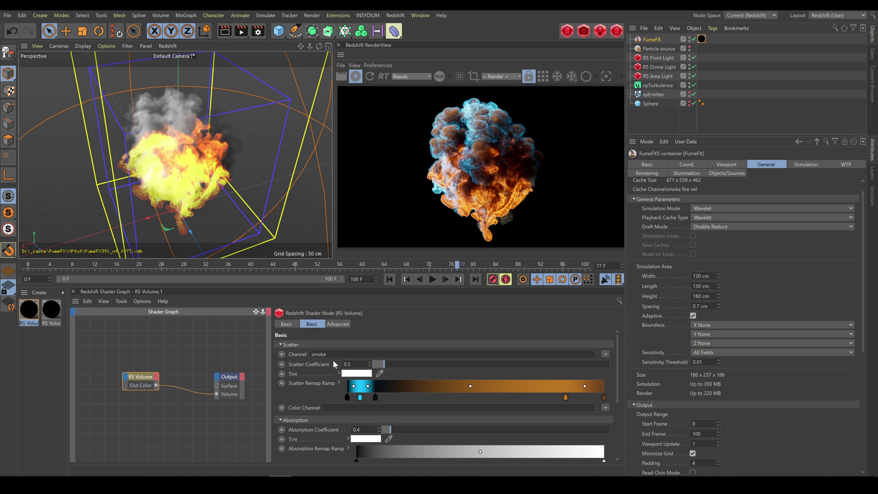
- Review the RS Volume shader: smoke scatter, fire emission at Scale 2 with a ramp
{"action": "left_click_drag", "start_coordinate": [621, 368], "coordinate": [633, 435]}
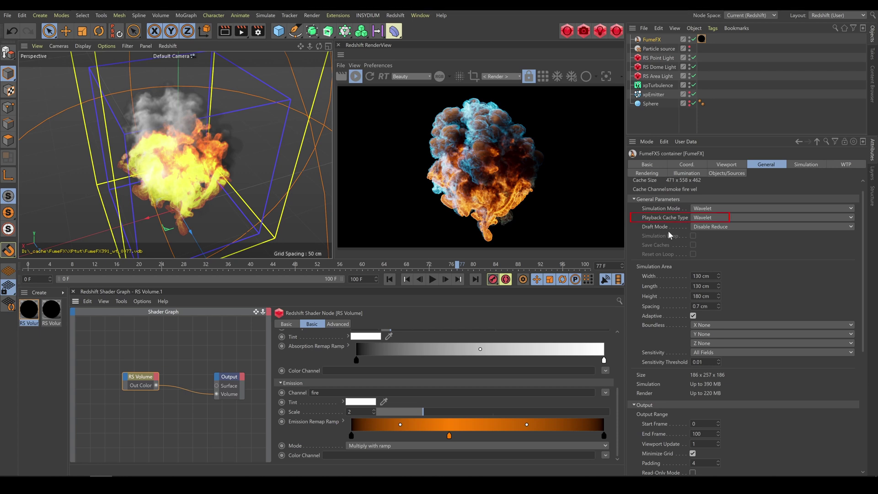
{"action": "left_click_drag", "start_coordinate": [863, 259], "coordinate": [874, 370]}
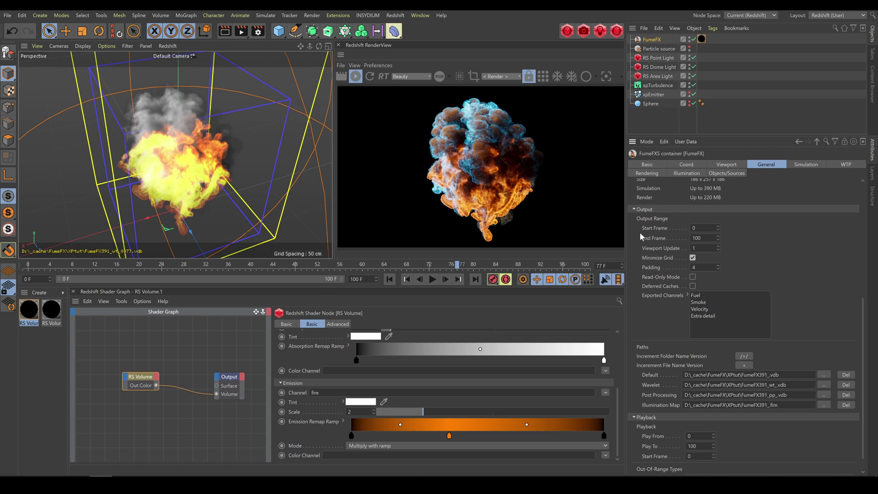